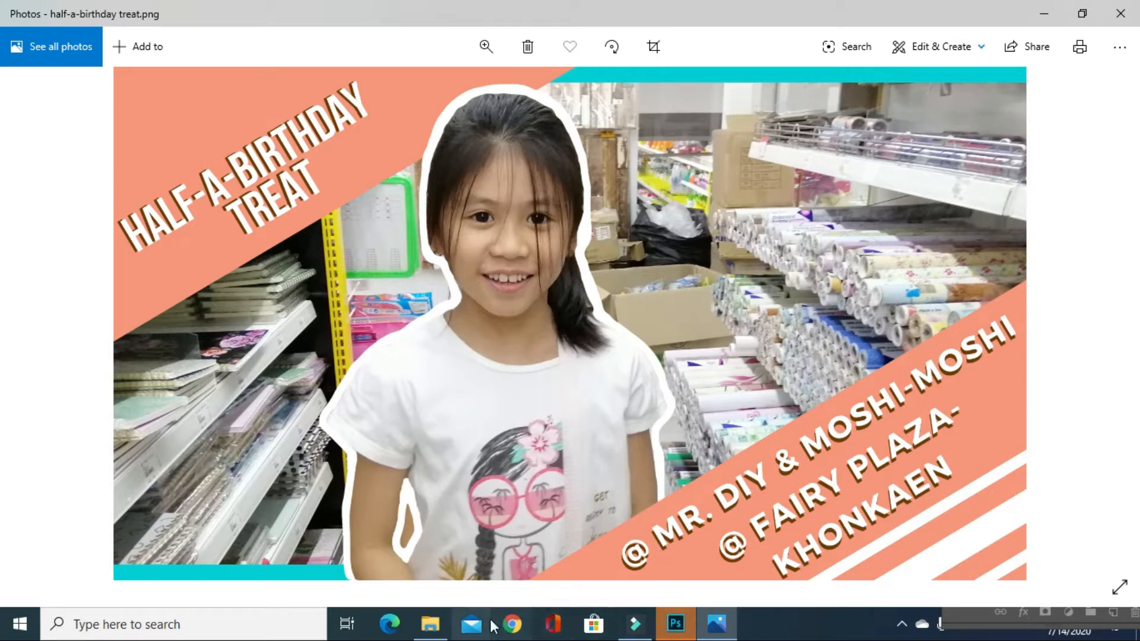
# Switch to File Explorer and open the photo IMG_20200613_155921 from the Half a bday folder in Photoshop
pyautogui.click(432, 627)
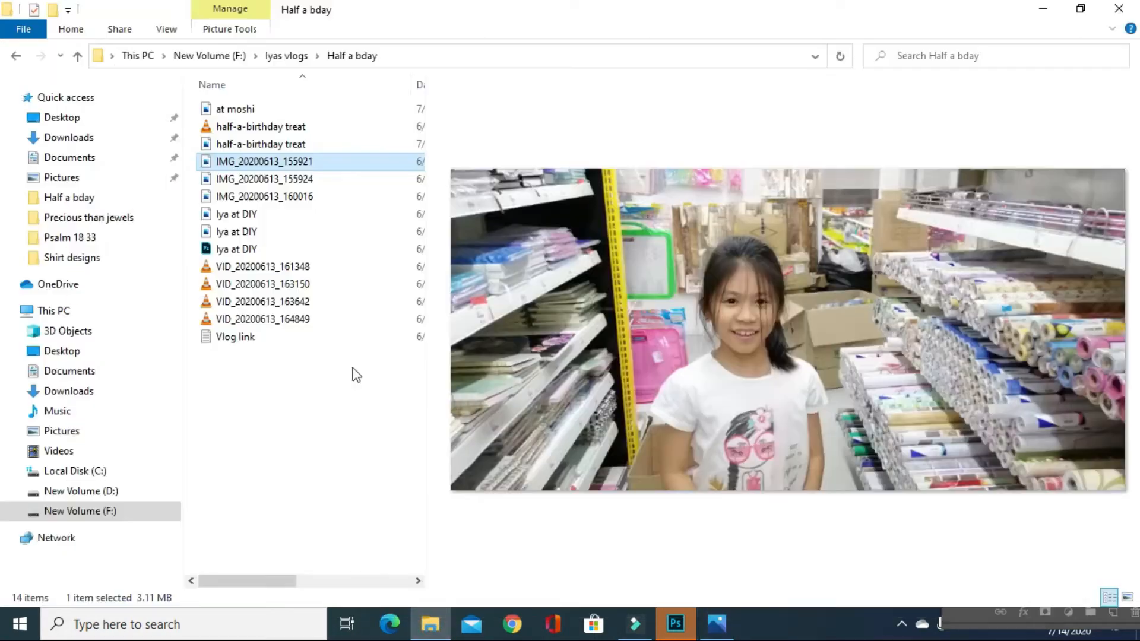
pyautogui.doubleClick(247, 160)
pyautogui.rightClick(247, 164)
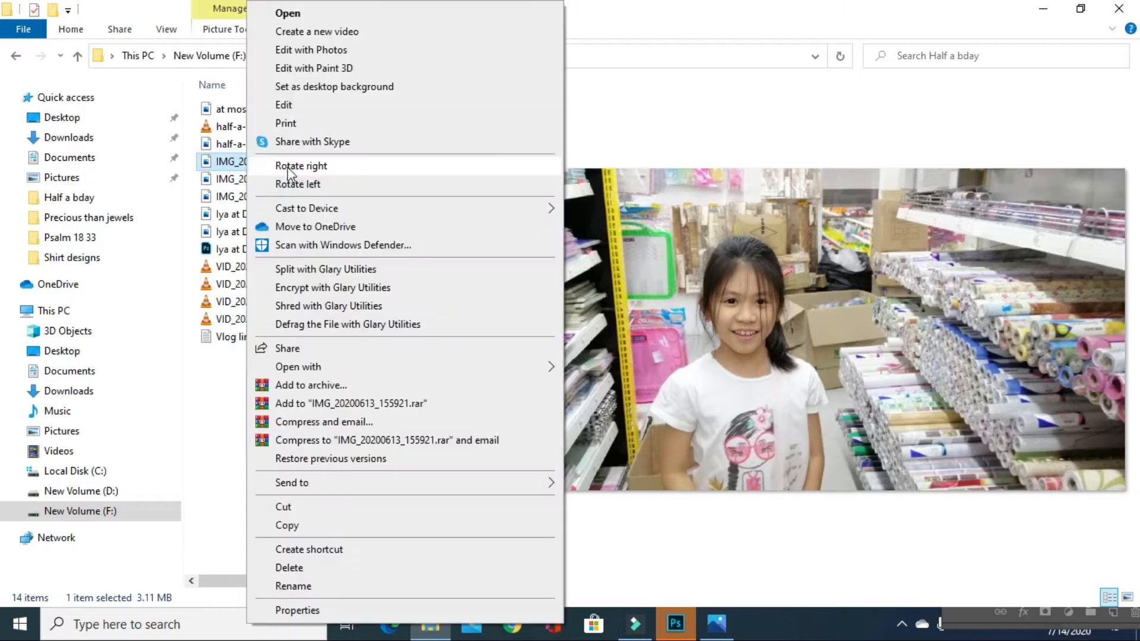
pyautogui.moveTo(329, 368)
pyautogui.click(576, 387)
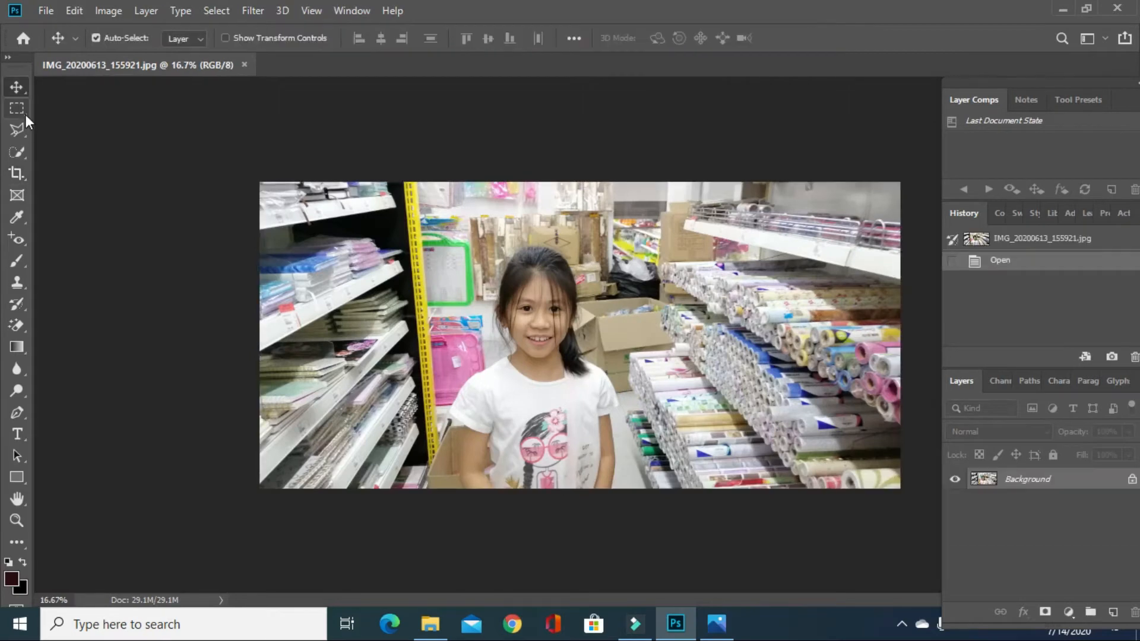
# Select the girl in the photo automatically, using the Quick Selection Tool's Select Subject command
pyautogui.click(23, 153)
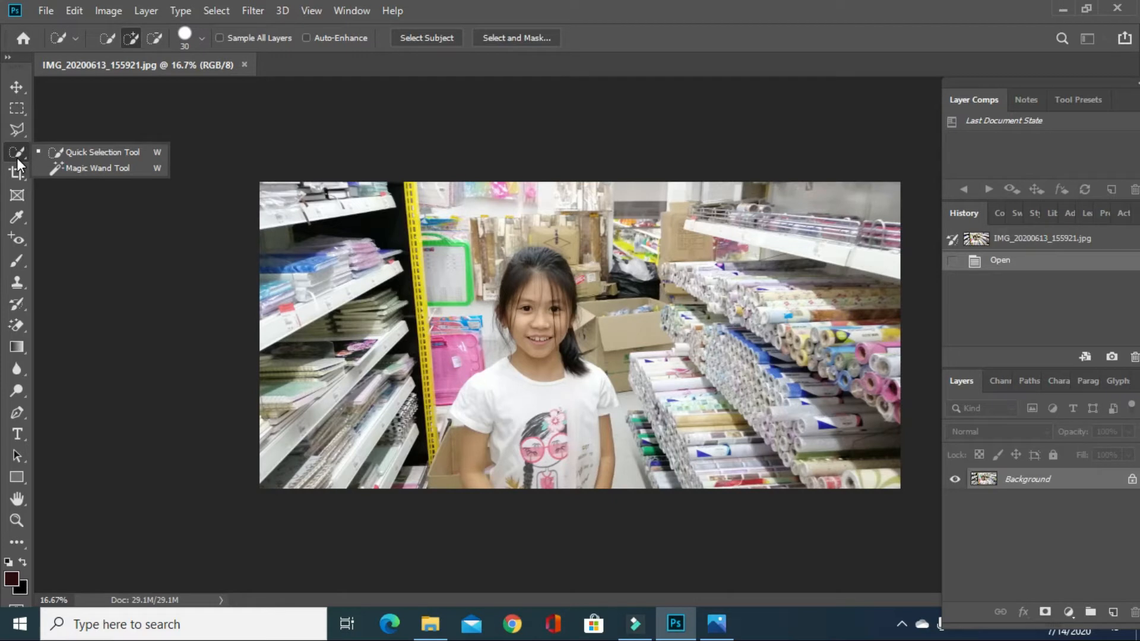
pyautogui.click(96, 152)
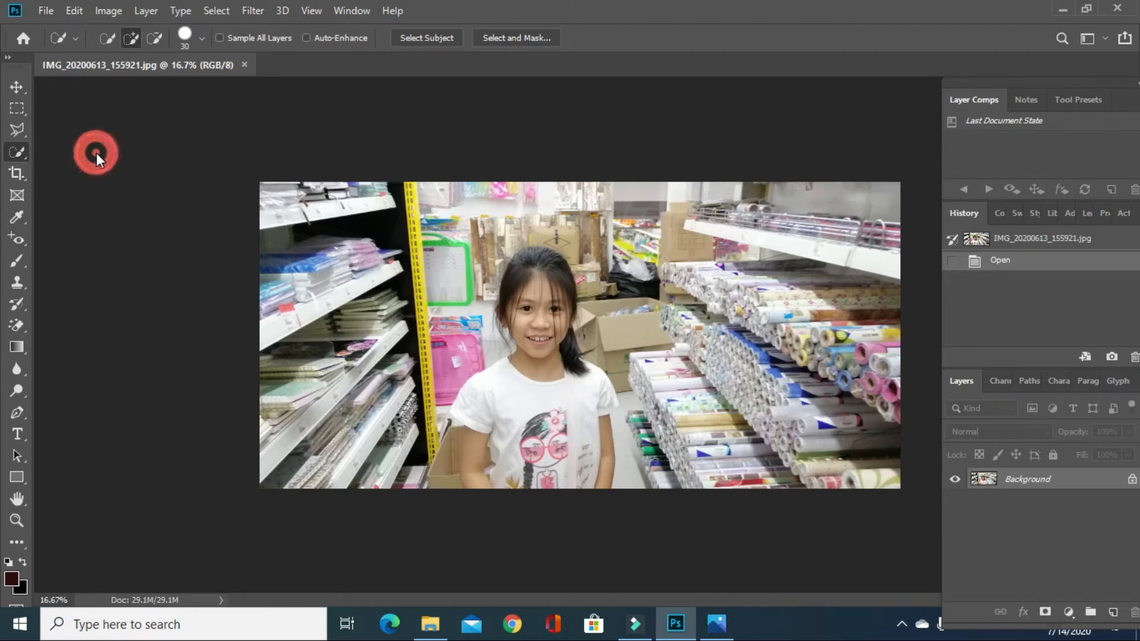
pyautogui.click(438, 39)
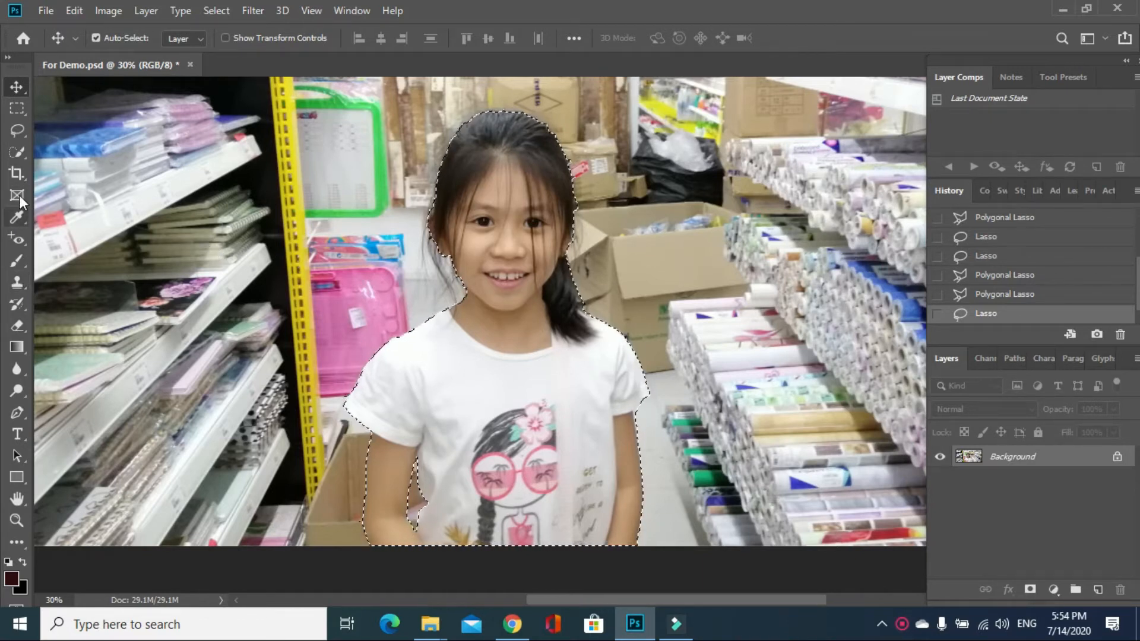
# Refine the girl's selection in Select and Mask with Smooth 100 and Contrast 53%, and output it to a new layer
pyautogui.click(18, 151)
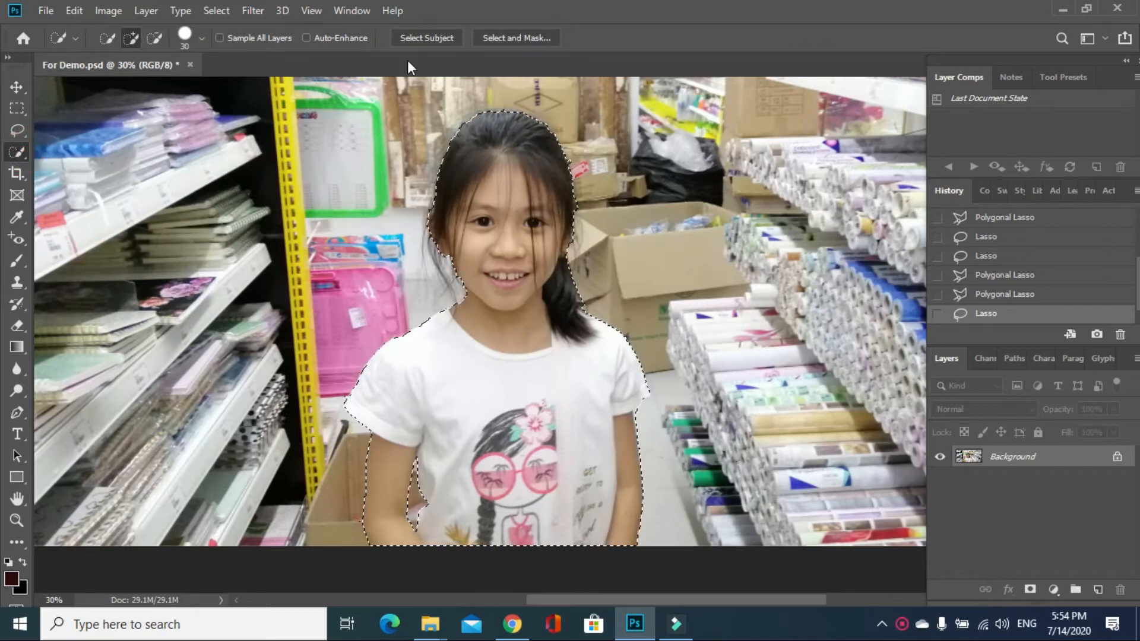
pyautogui.click(510, 38)
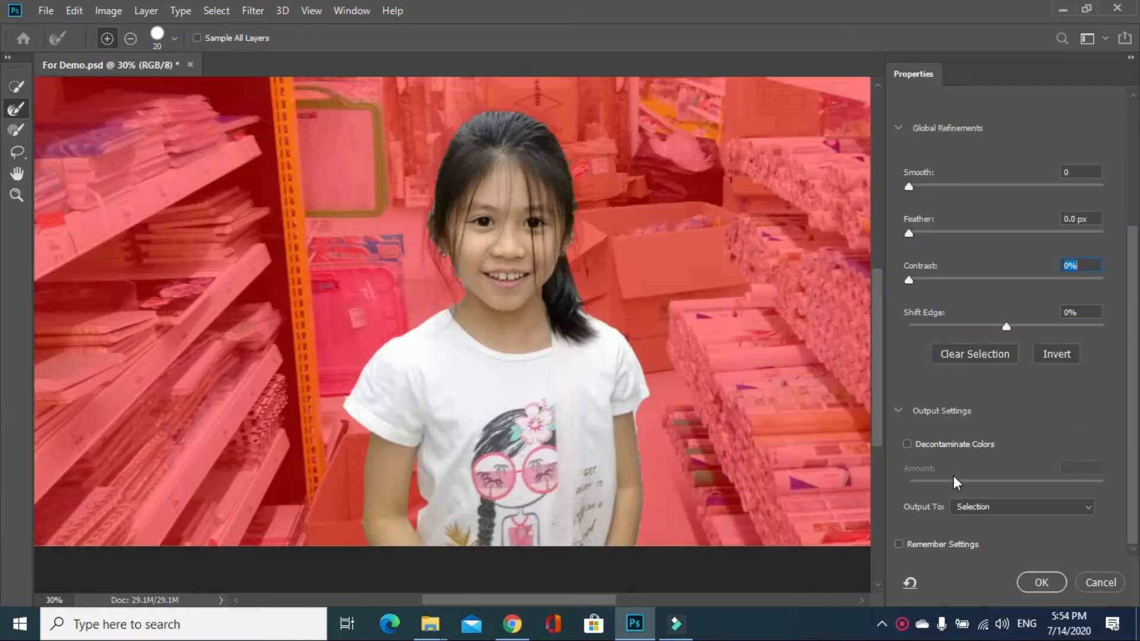
pyautogui.click(953, 186)
pyautogui.moveTo(951, 192); pyautogui.dragTo(1018, 182)
pyautogui.moveTo(910, 279); pyautogui.dragTo(993, 279)
pyautogui.click(1091, 509)
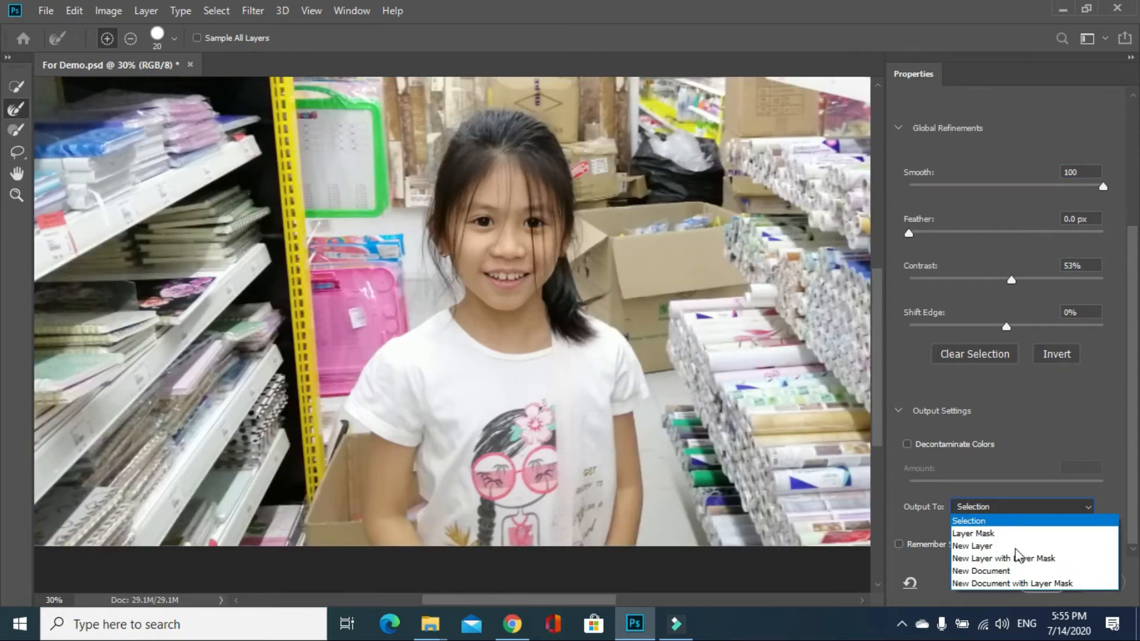
pyautogui.click(988, 546)
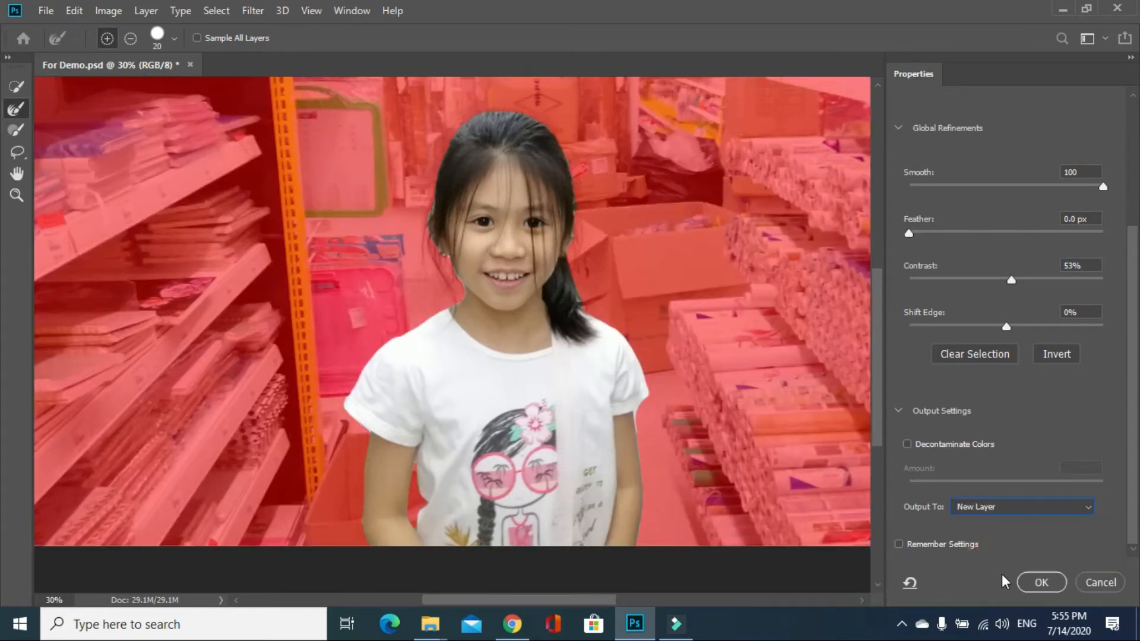
pyautogui.click(1048, 581)
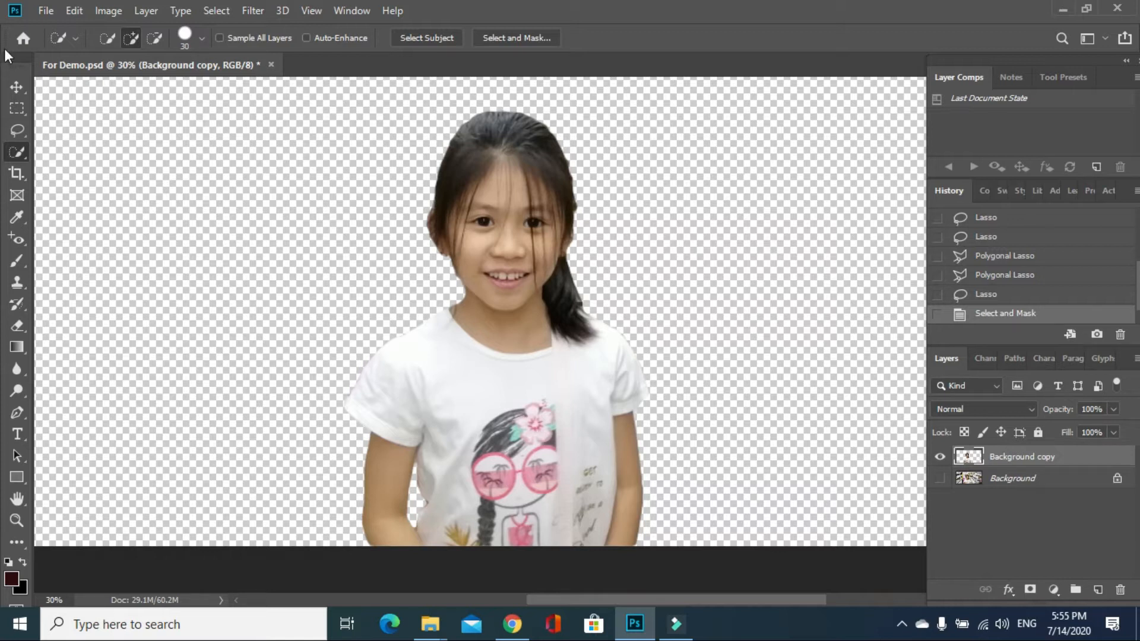
# Create a new 3200 x 3200 pixel document at 300 pixels/inch with a white background
pyautogui.click(45, 11)
pyautogui.click(46, 30)
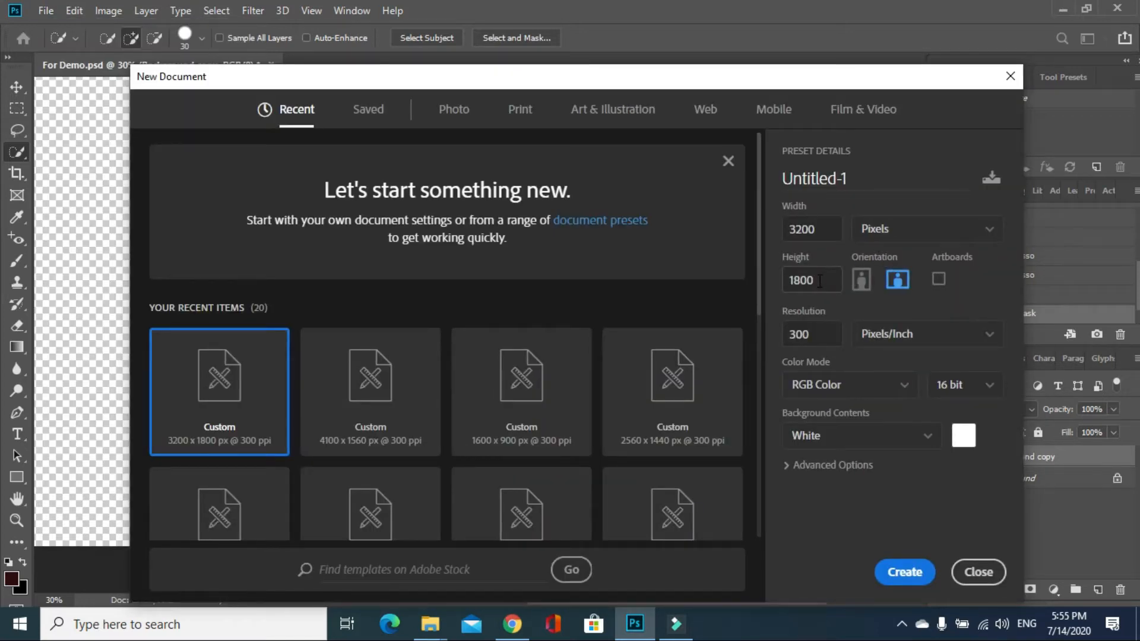
pyautogui.write('3200')
pyautogui.click(908, 572)
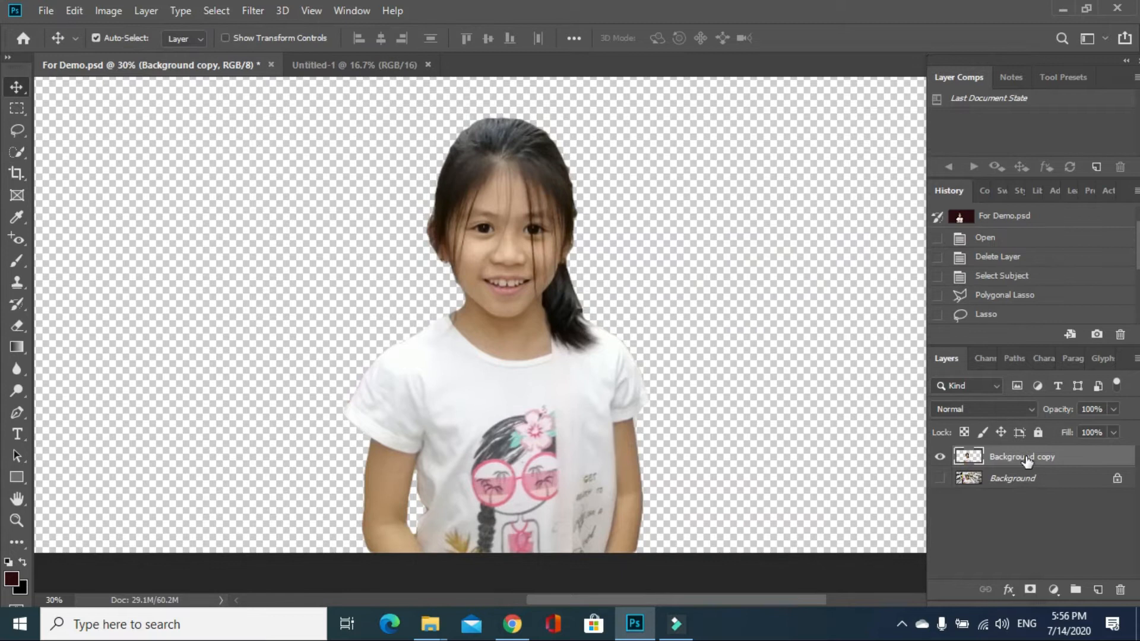
# Duplicate the cut-out Background copy layer from For Demo.psd into the Untitled-1 document
pyautogui.rightClick(1027, 461)
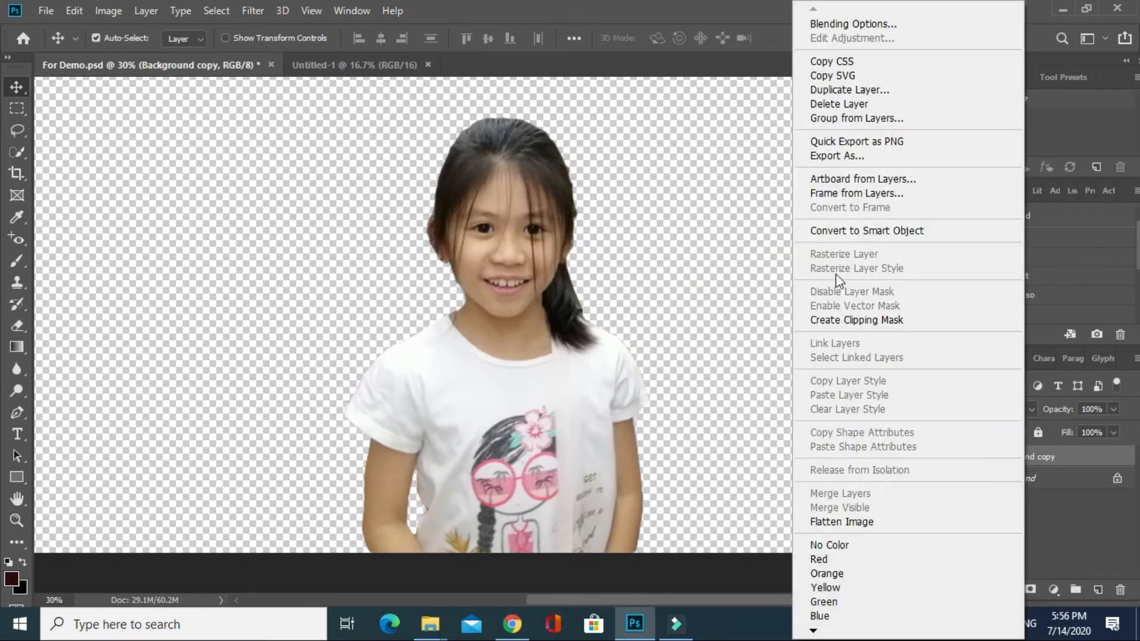
pyautogui.click(815, 90)
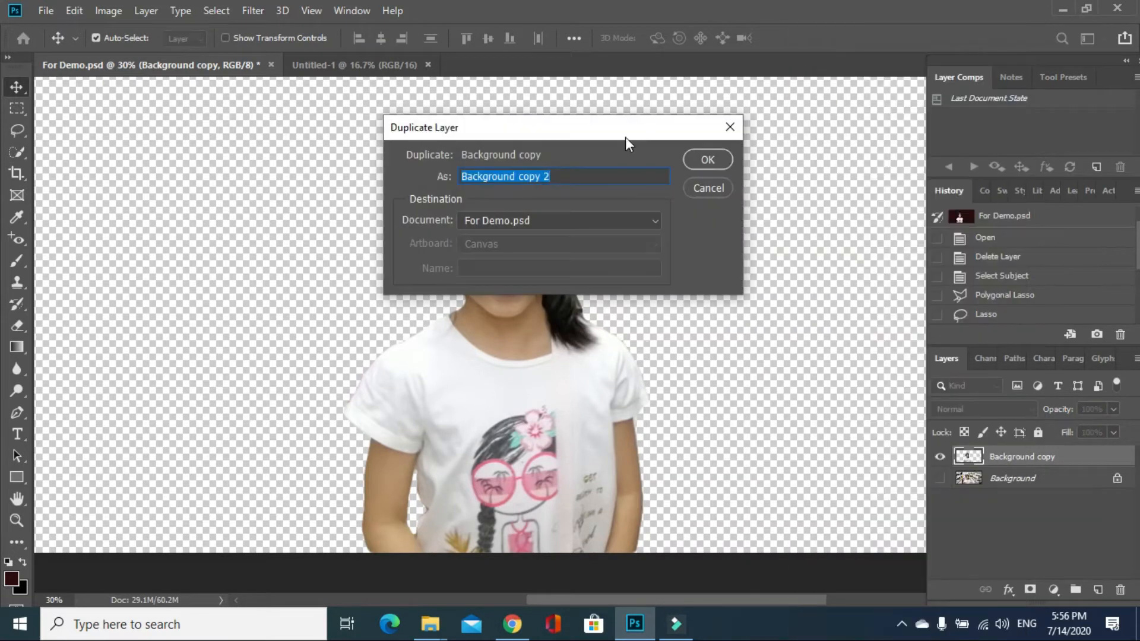
pyautogui.click(654, 221)
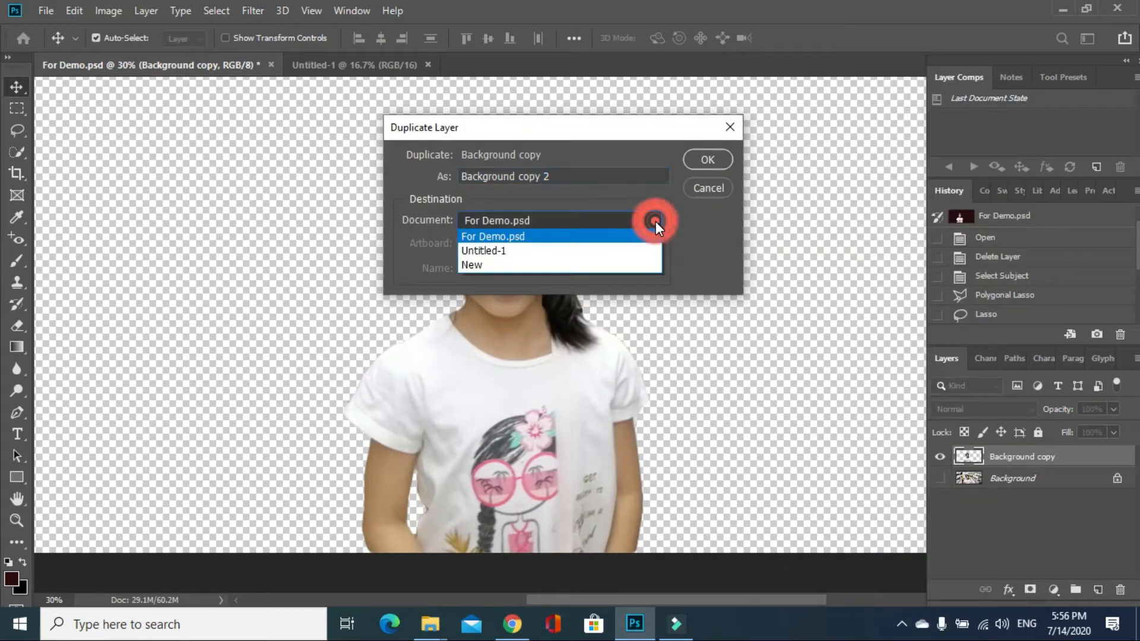
pyautogui.click(548, 253)
pyautogui.click(708, 160)
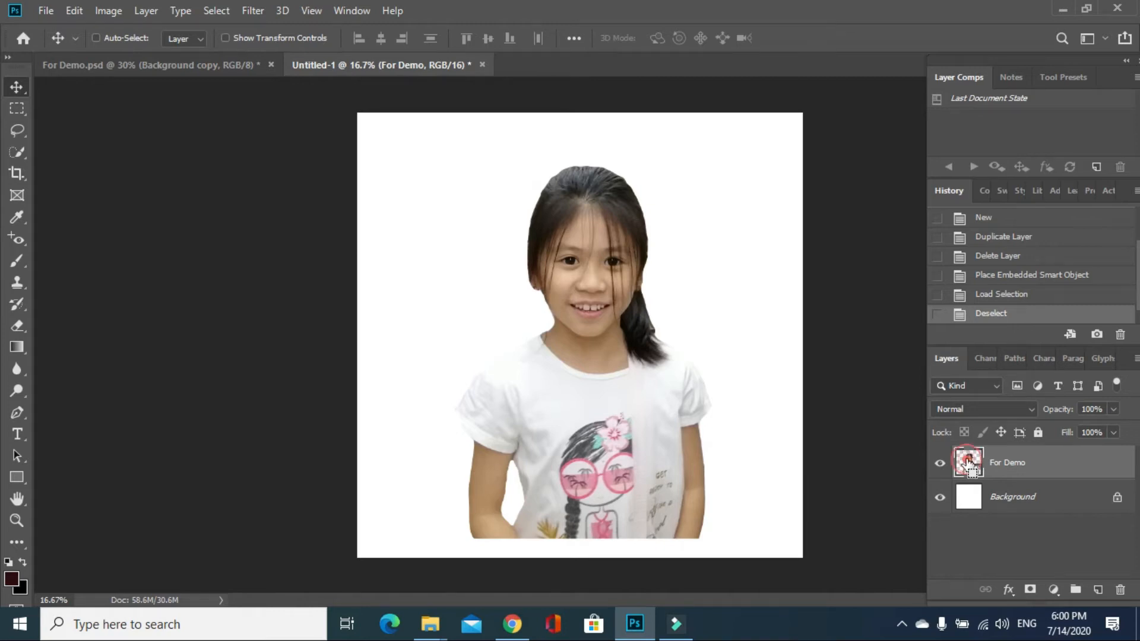
# Load the outline of the girl on the For Demo layer as a selection and expand it slightly beyond her edges
pyautogui.keyDown('ctrl'); pyautogui.click(969, 467); pyautogui.keyUp('ctrl')
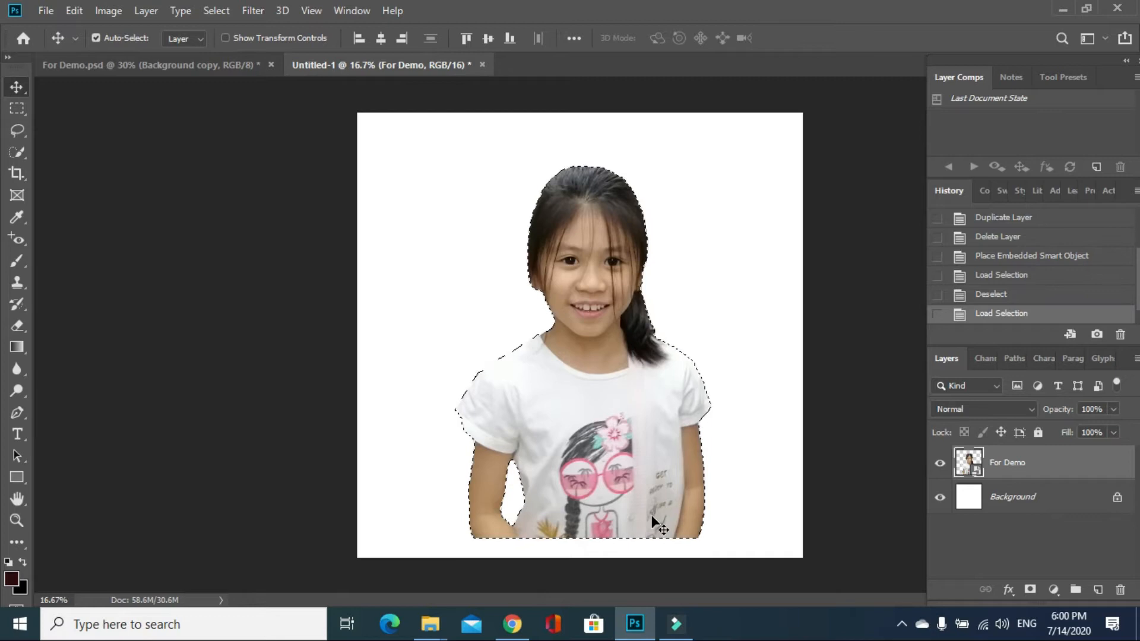
pyautogui.click(220, 16)
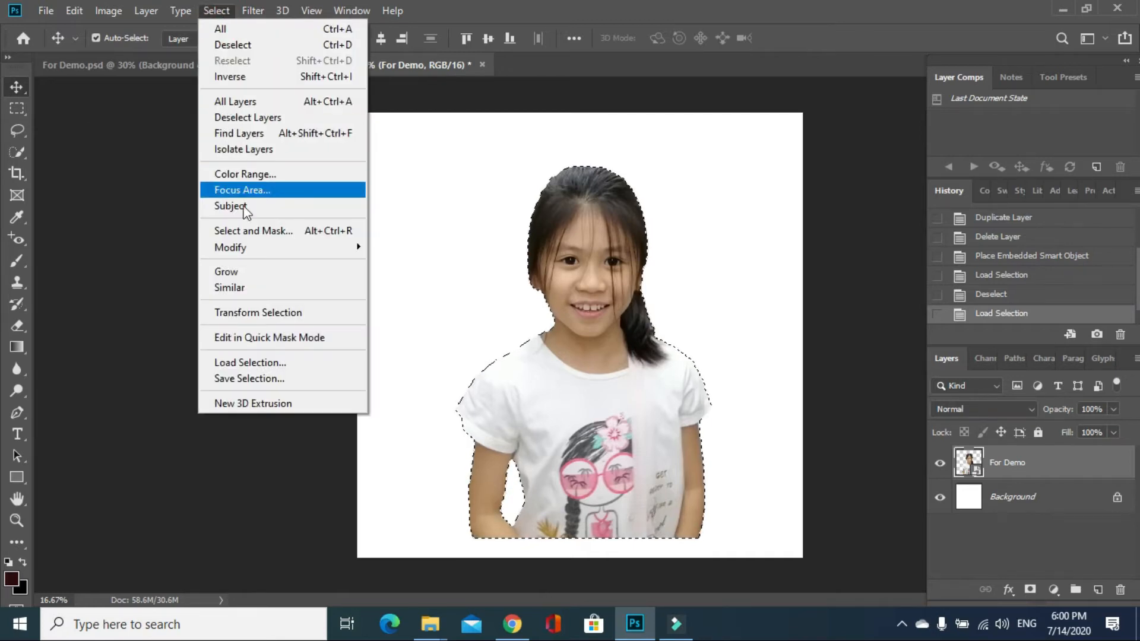
pyautogui.moveTo(266, 254)
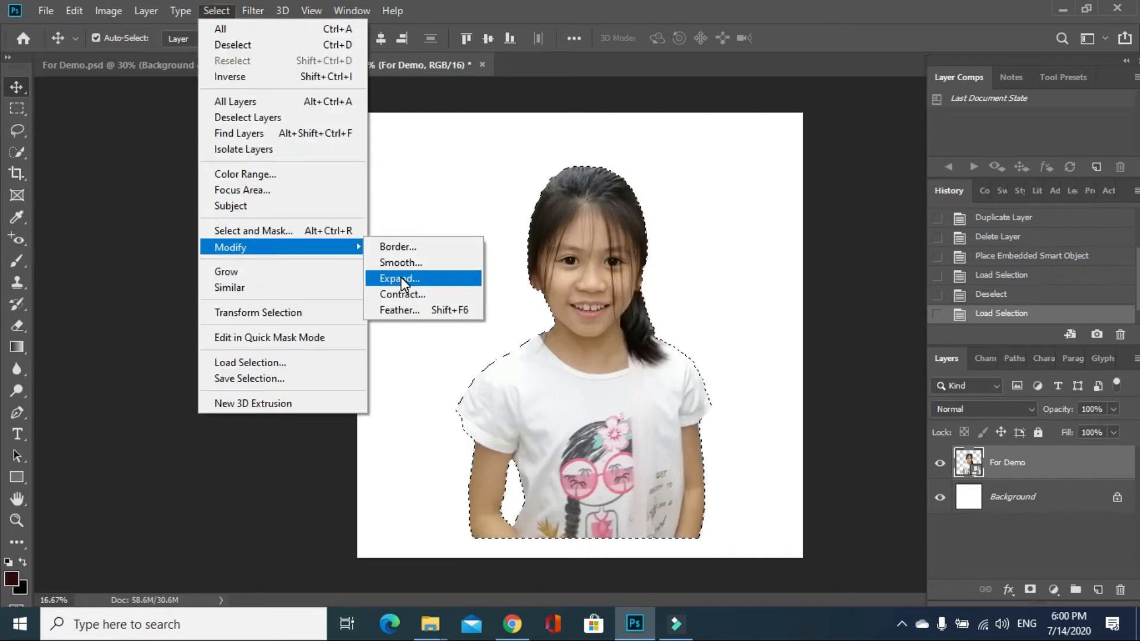
pyautogui.click(401, 276)
pyautogui.click(648, 188)
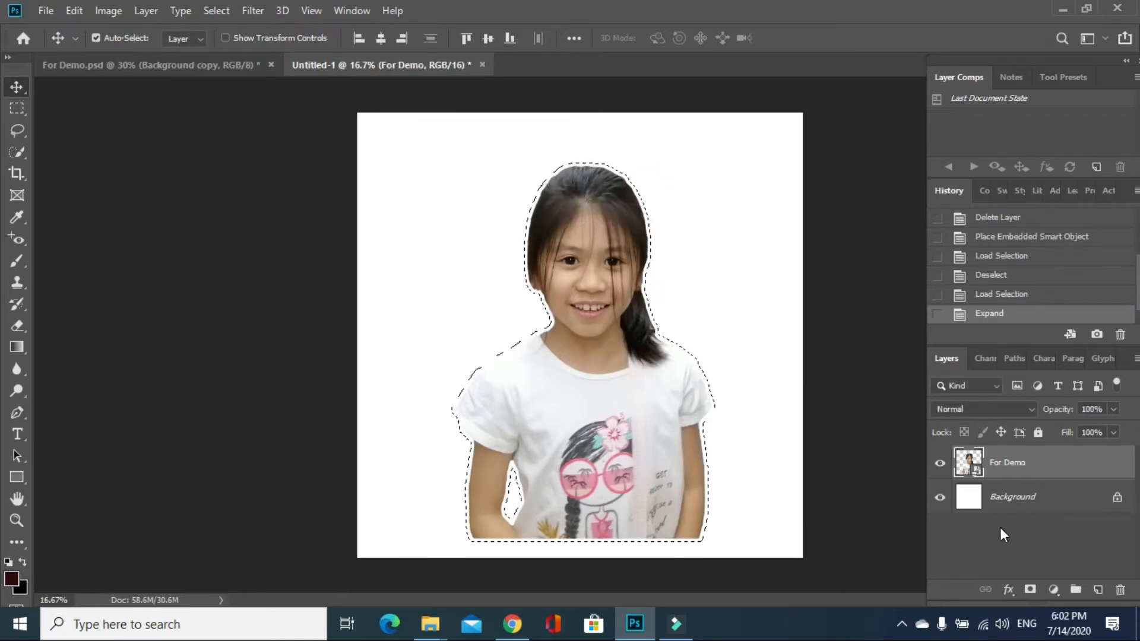
# Refine the expanded selection on the white Background layer with Smooth 100 and Contrast 100%, and output it as a layer mask
pyautogui.click(1014, 497)
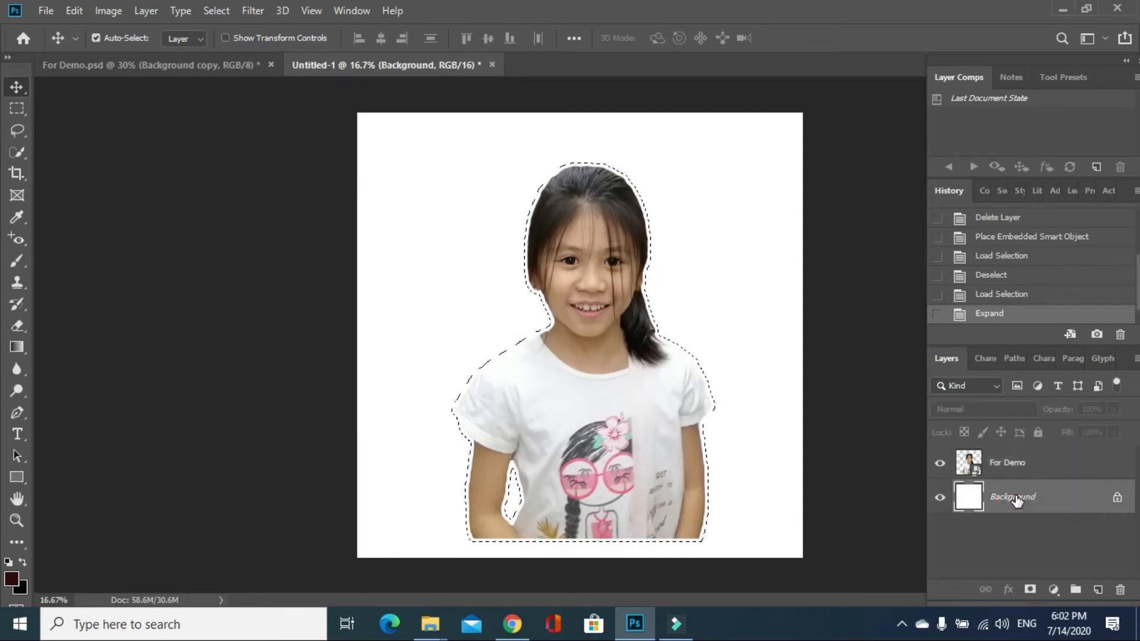
pyautogui.click(215, 12)
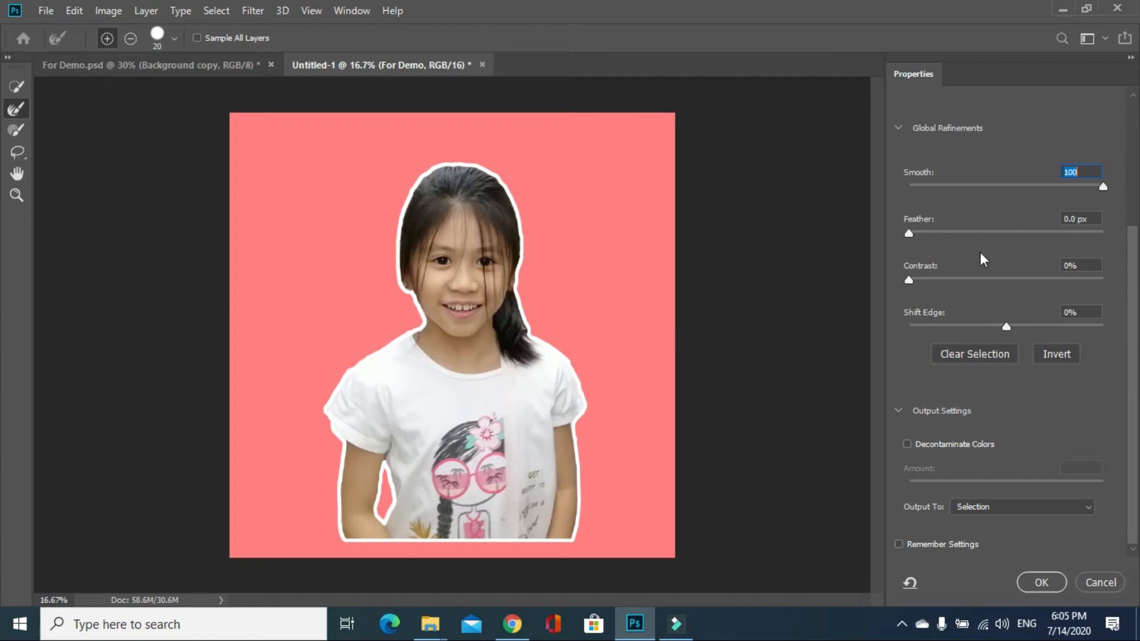
pyautogui.moveTo(909, 282); pyautogui.dragTo(980, 282)
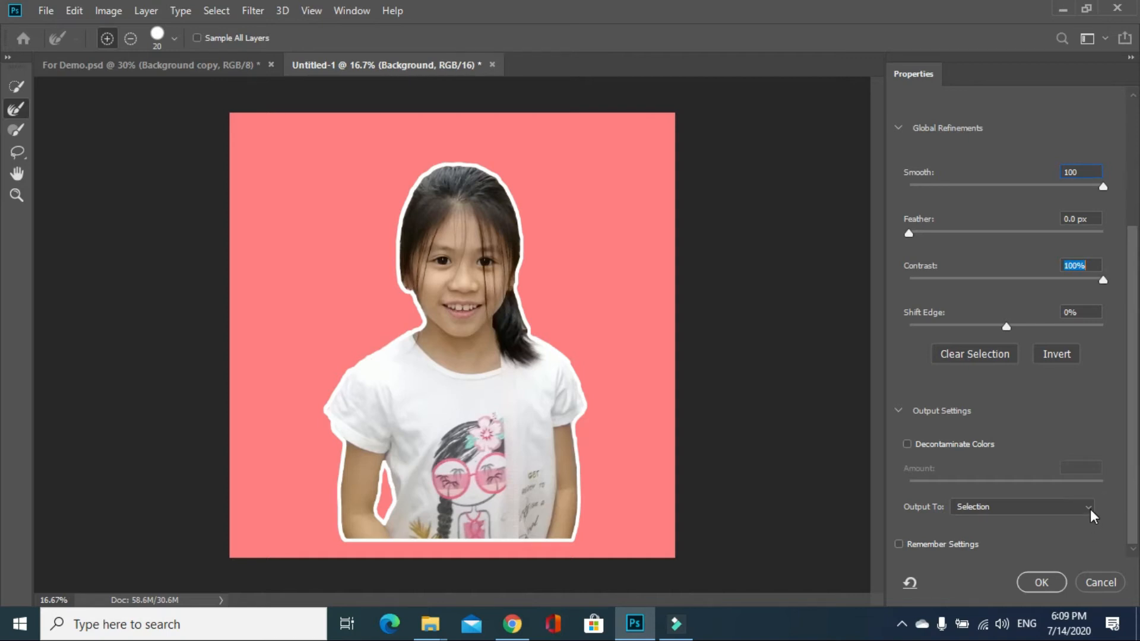
pyautogui.click(1090, 508)
pyautogui.click(1009, 533)
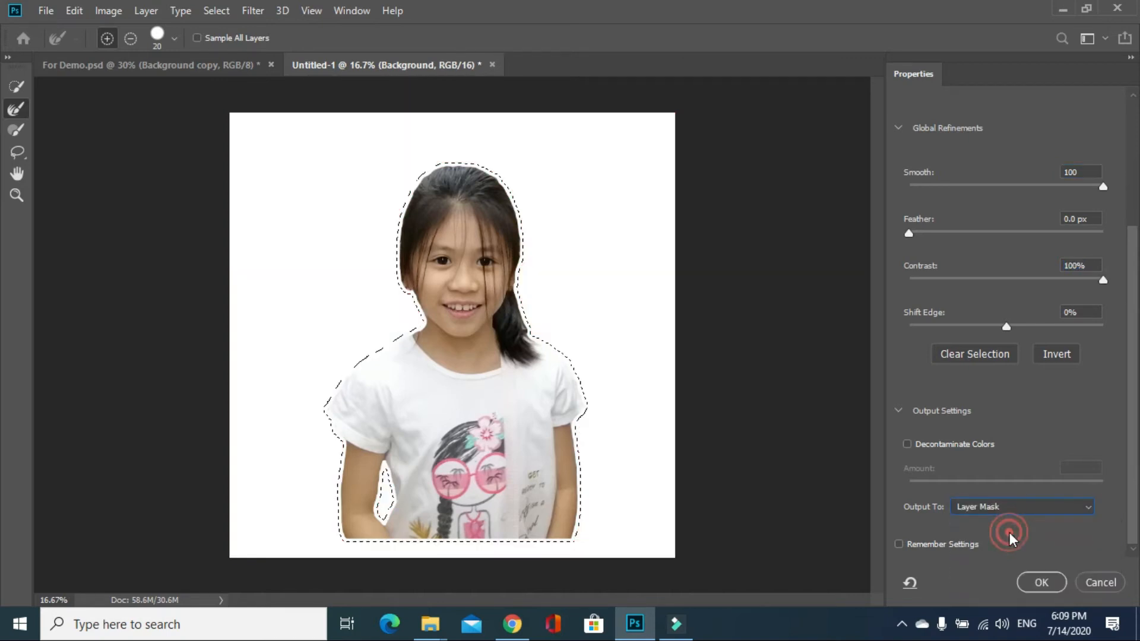
pyautogui.click(1042, 582)
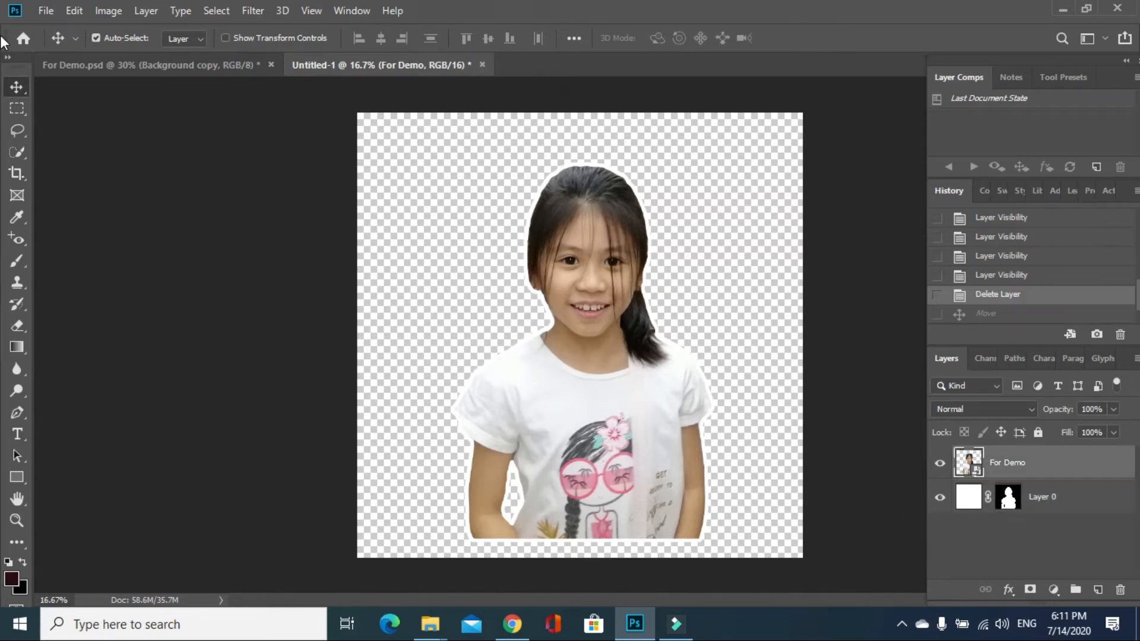
# Save the outlined cut-out as a PNG under the girl's first name in the vlogs folder that contains Half a bday
pyautogui.click(48, 12)
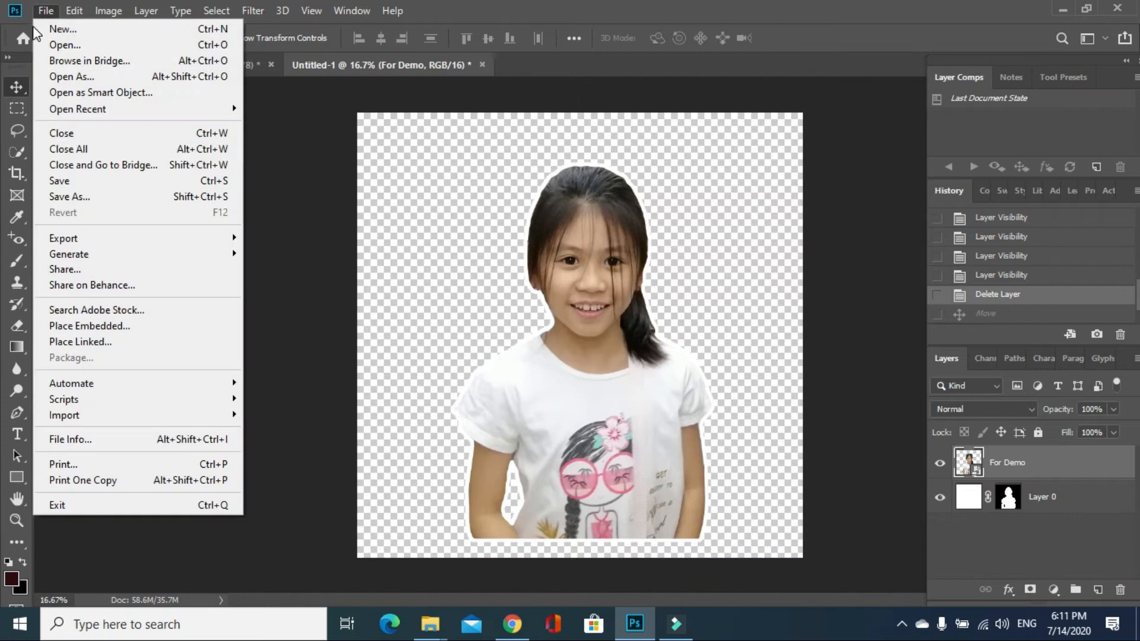
pyautogui.click(71, 195)
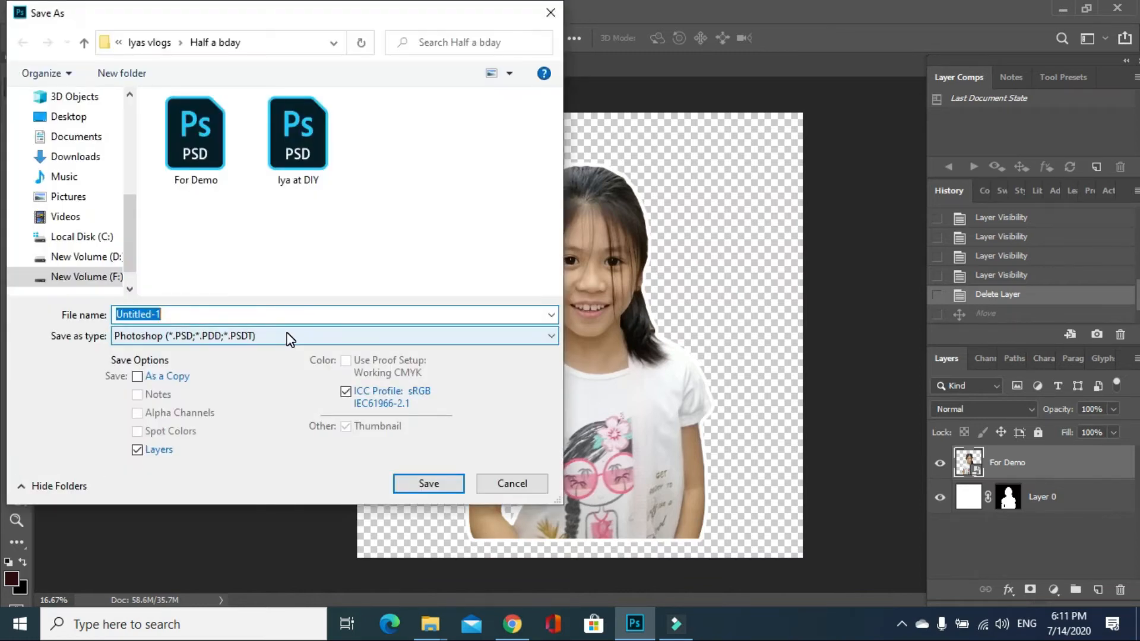
pyautogui.write('Iya')
pyautogui.click(150, 42)
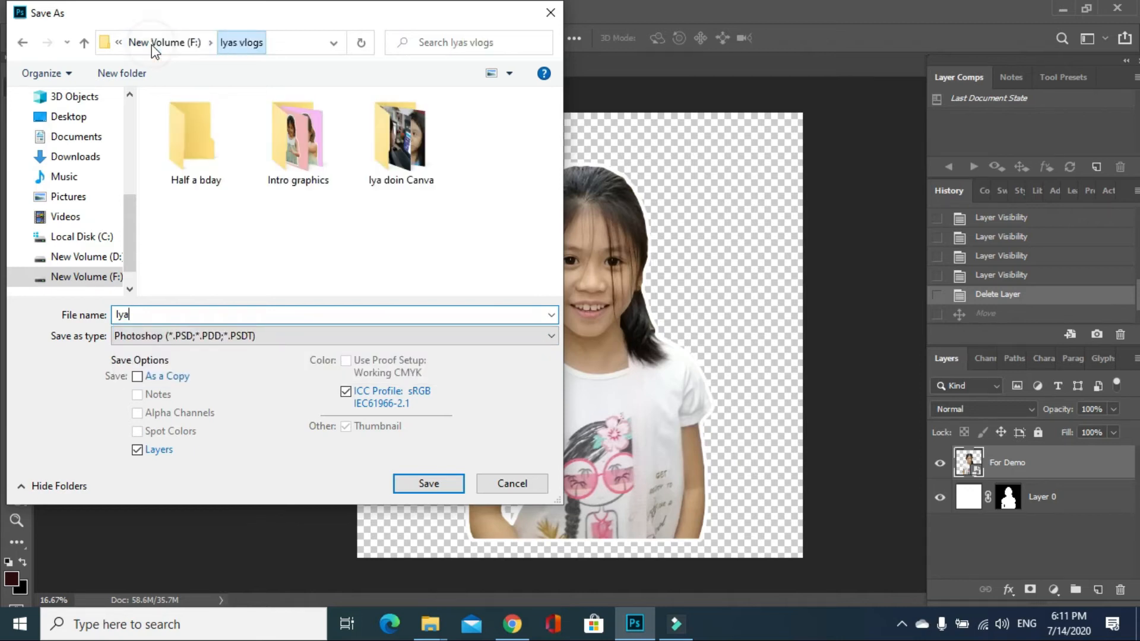
pyautogui.click(551, 335)
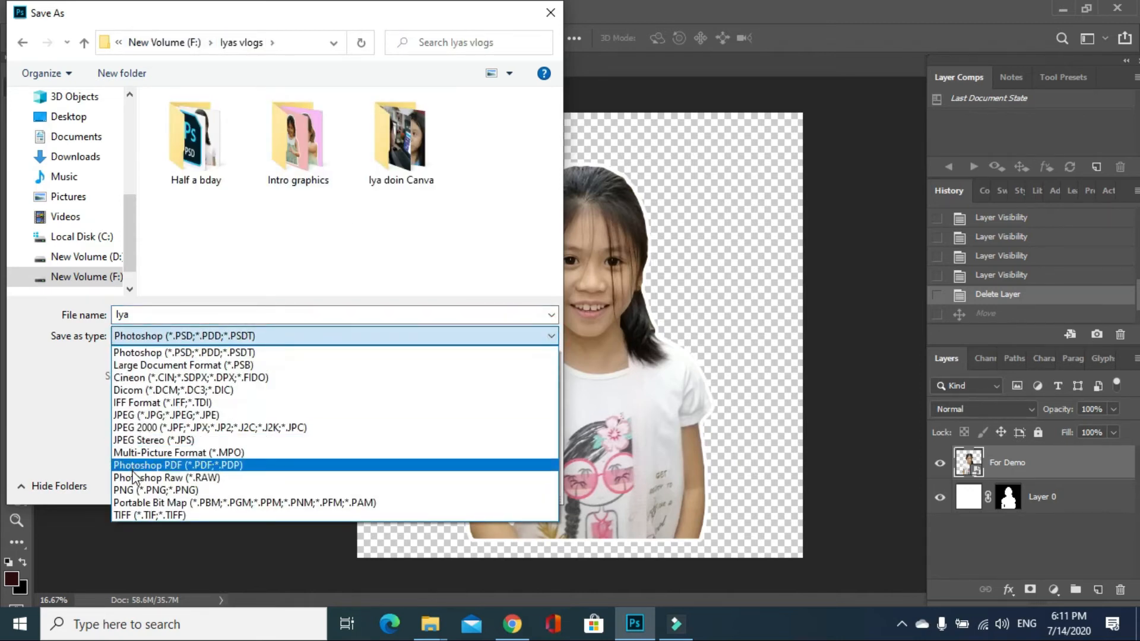
pyautogui.click(140, 492)
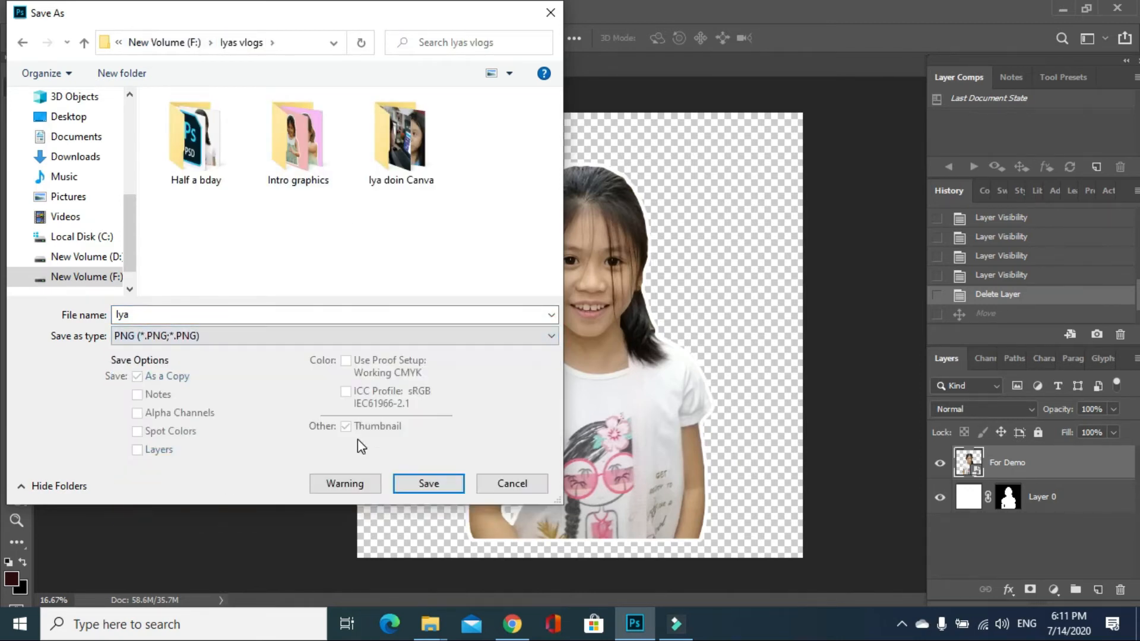
pyautogui.click(428, 484)
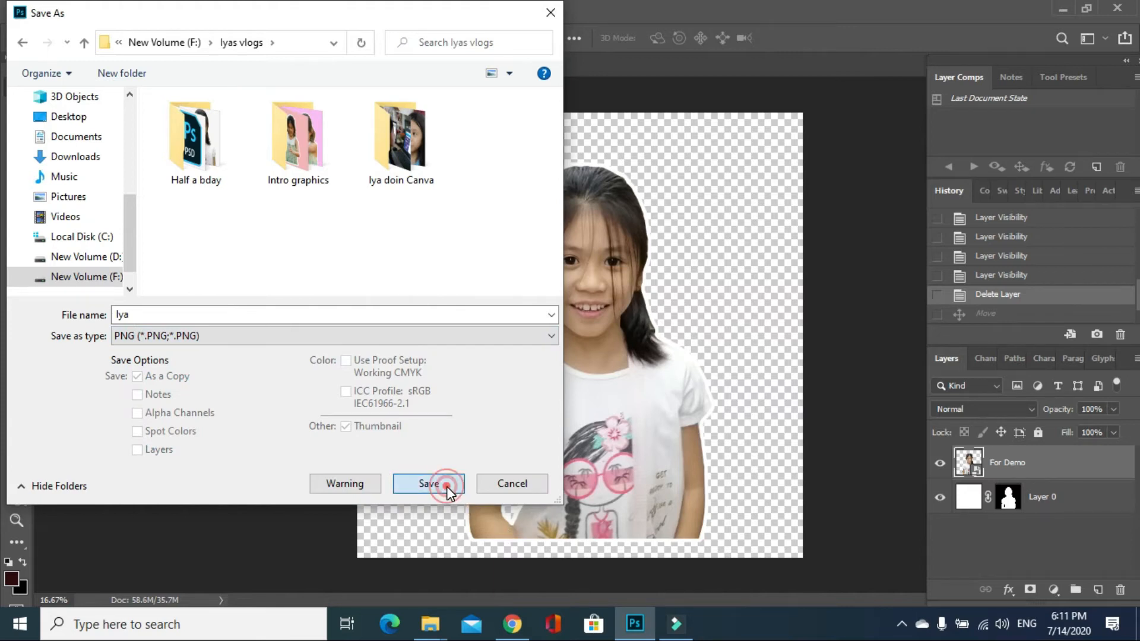
# Switch to File Explorer and look for the saved PNG in the vlogs folder above Half a bday
pyautogui.moveTo(429, 623)
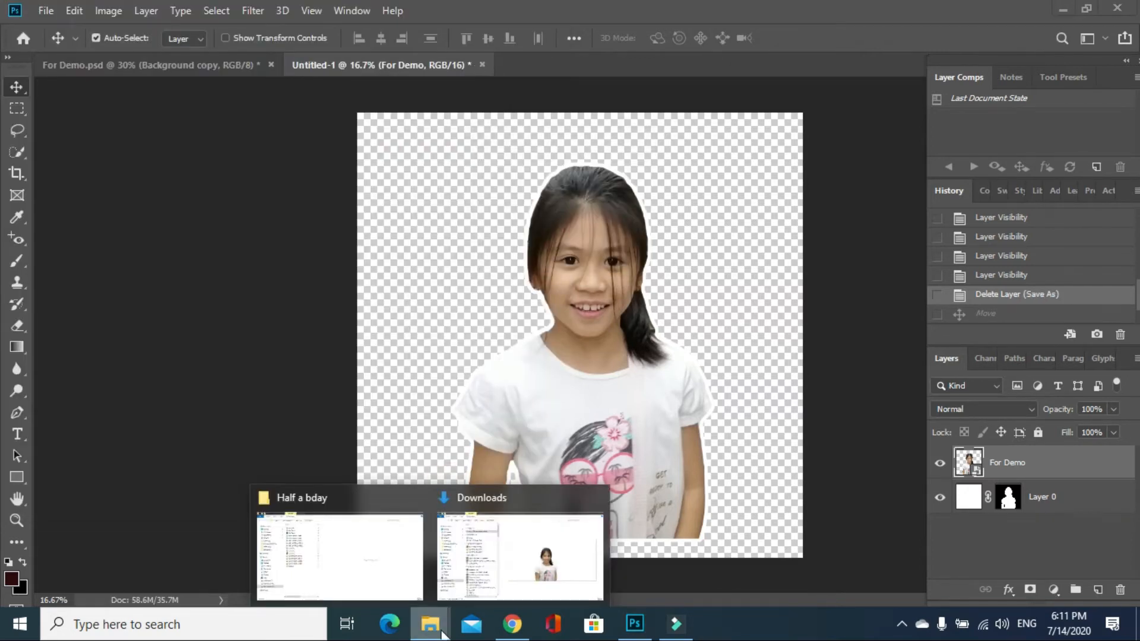
pyautogui.click(393, 576)
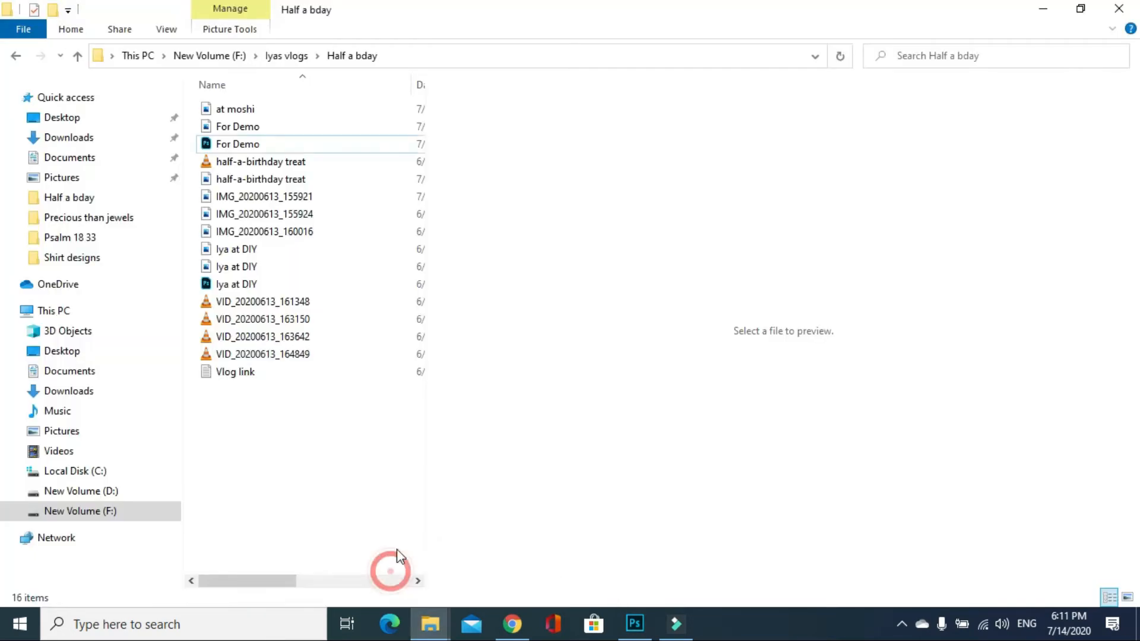
pyautogui.click(290, 55)
pyautogui.scroll(-3, 362, 489)
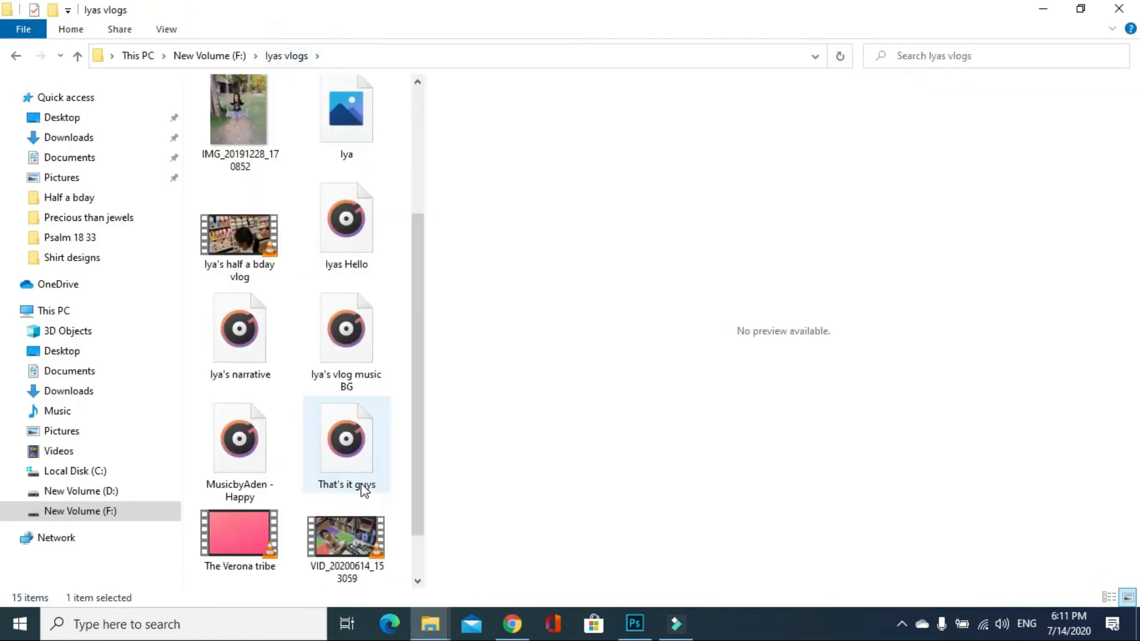
# Open the PNG saved under the girl's first name to check the cut-out, and close the viewer
pyautogui.scroll(3, 359, 416)
pyautogui.click(355, 352)
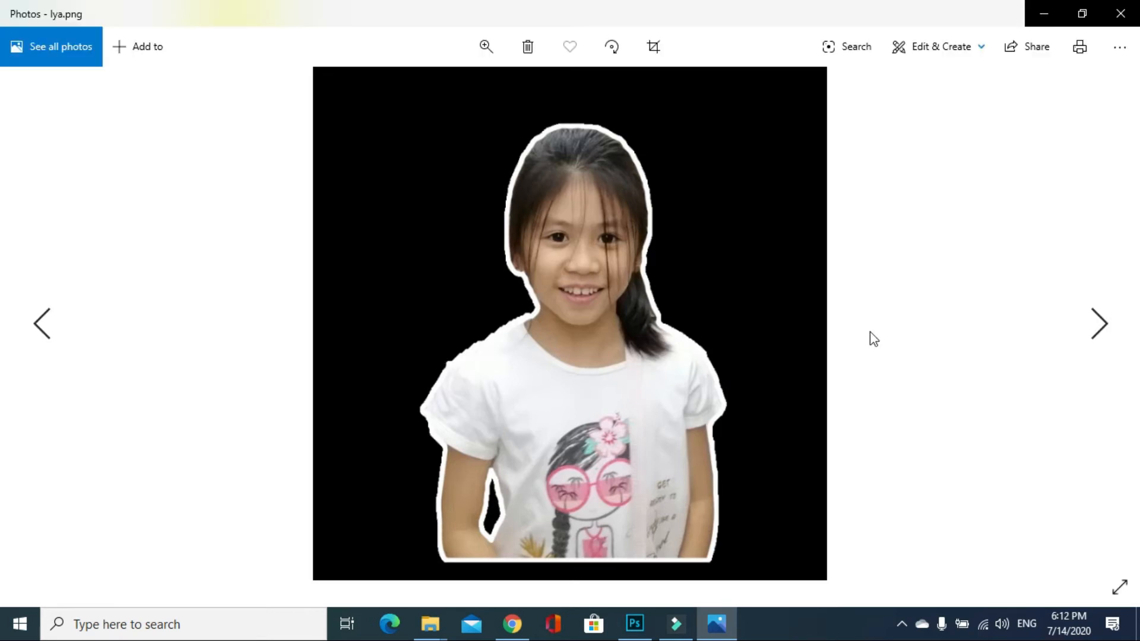
pyautogui.click(1120, 14)
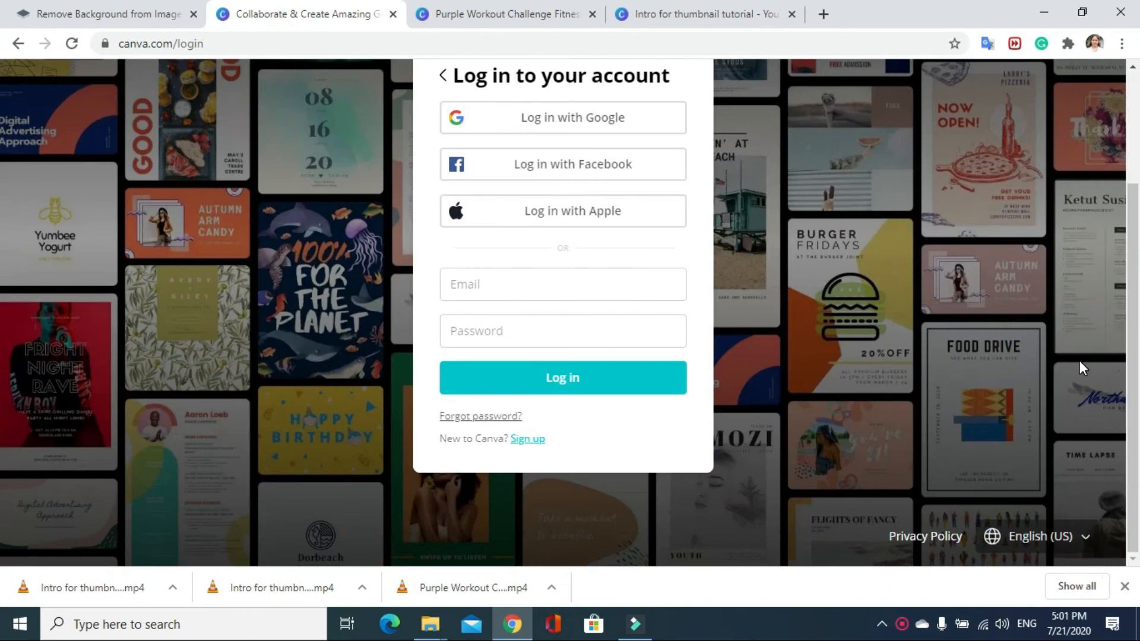
pyautogui.scroll(3, 1079, 368)
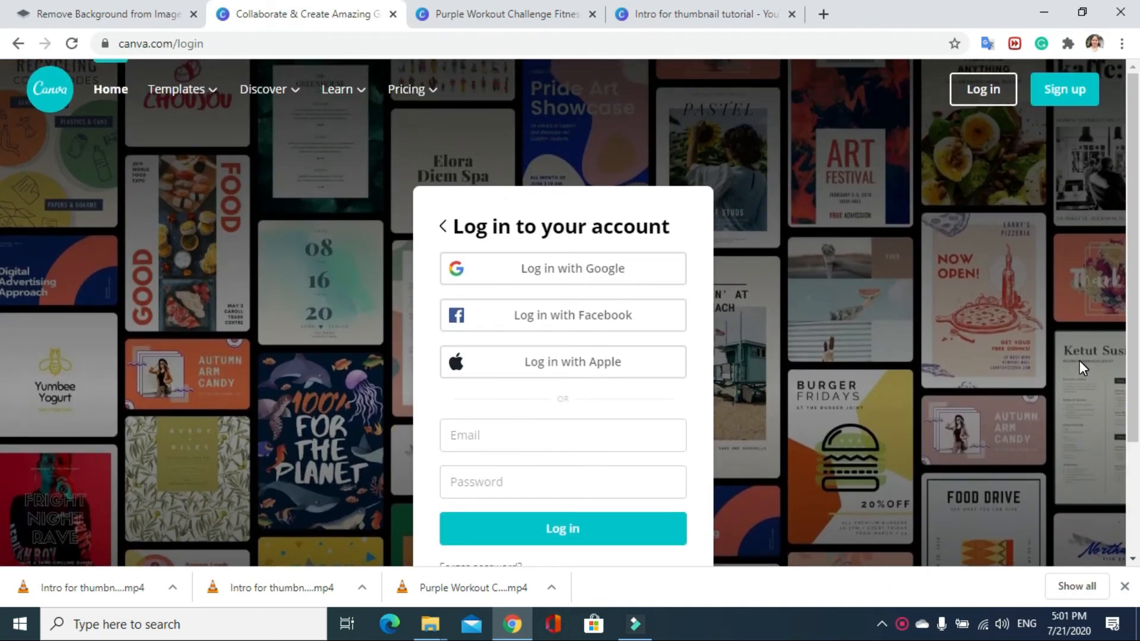
pyautogui.scroll(-2, 1079, 362)
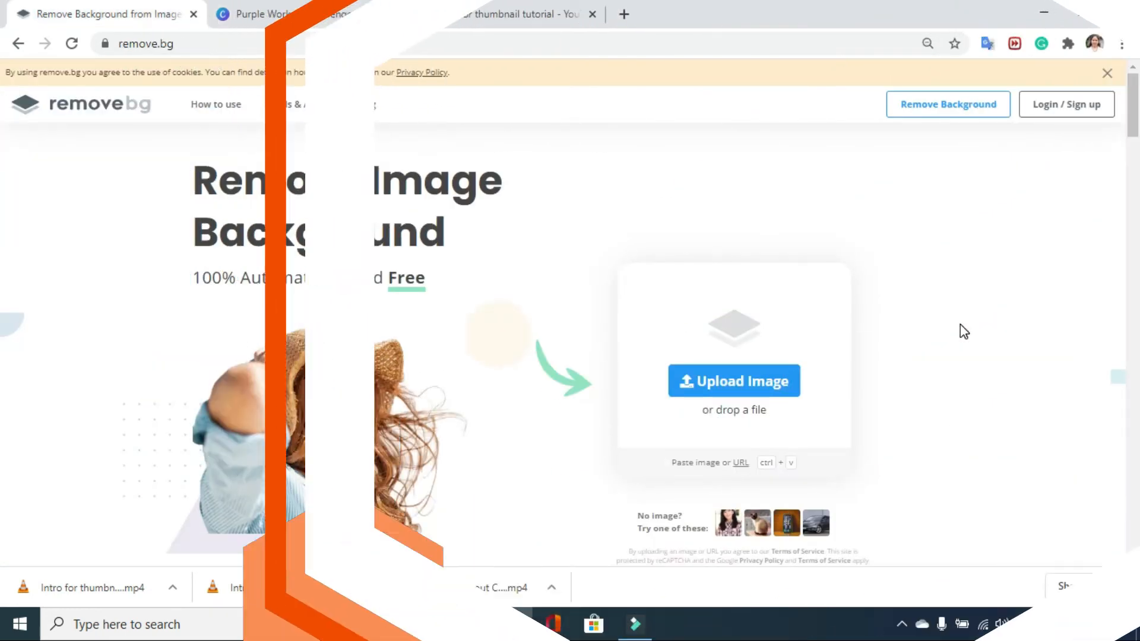
pyautogui.scroll(-12, 960, 324)
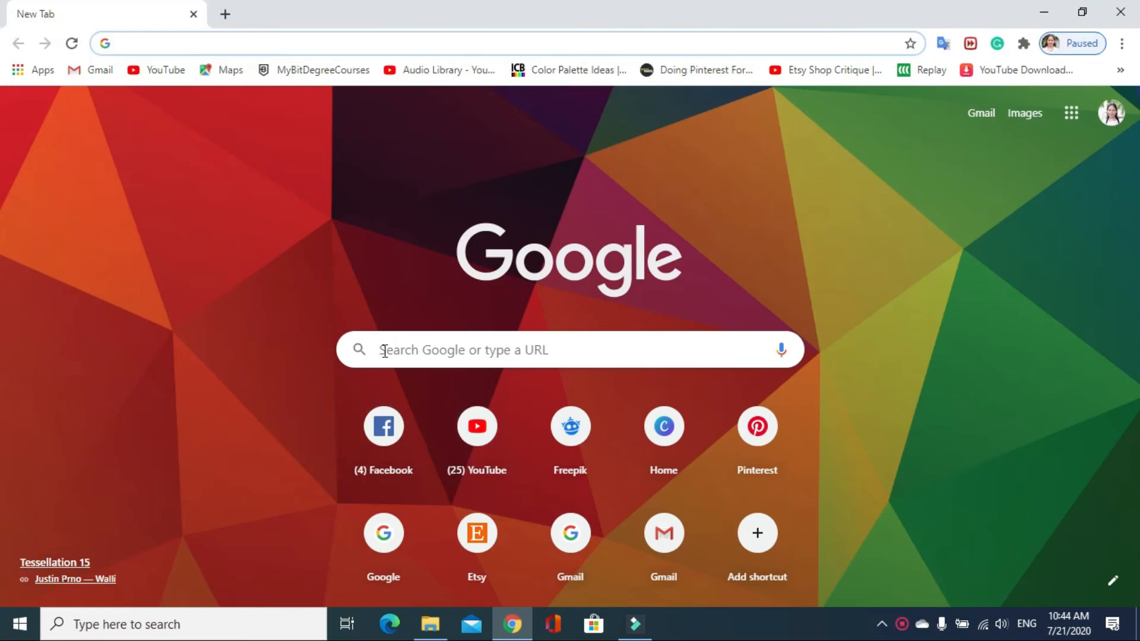
# Search Google for "removebg" in the browser and open the Upload Image page of remove.bg
pyautogui.click(385, 349)
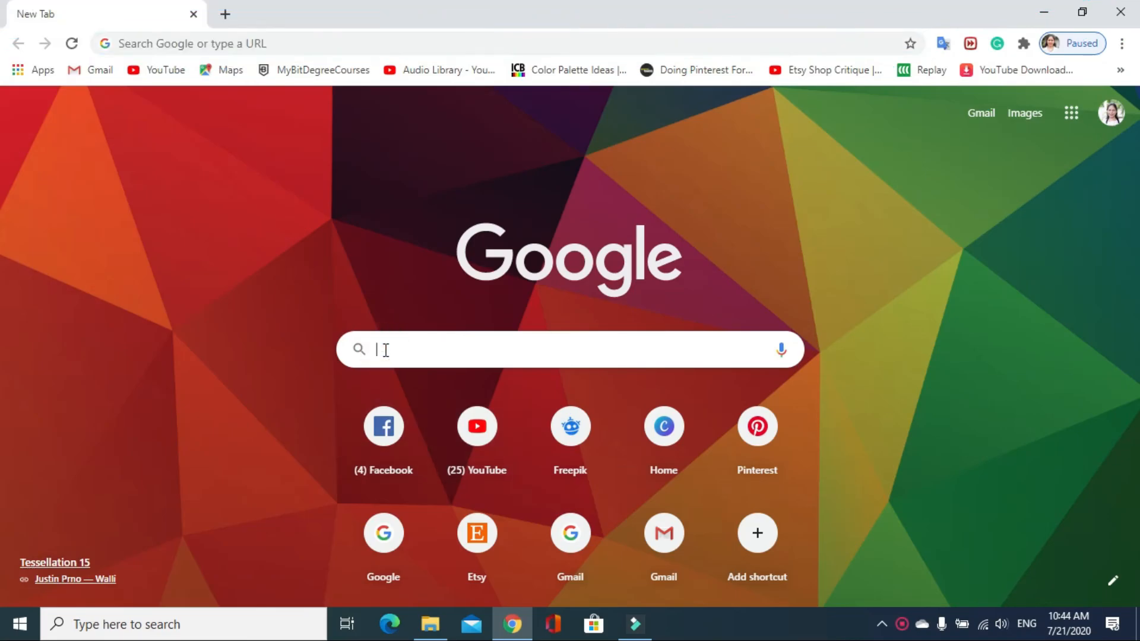
pyautogui.write('removebg')
pyautogui.press('Return')
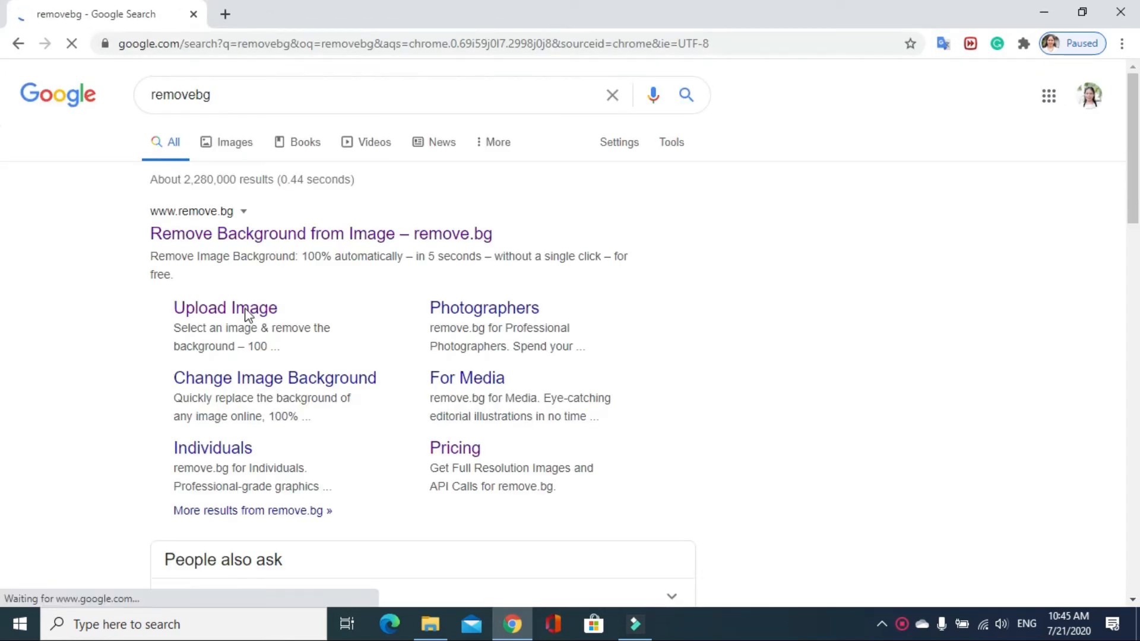
pyautogui.click(215, 315)
# Upload the photo IMG_20200613_155921 from New Volume (F:) for background removal
pyautogui.scroll(-1, 612, 538)
pyautogui.click(603, 437)
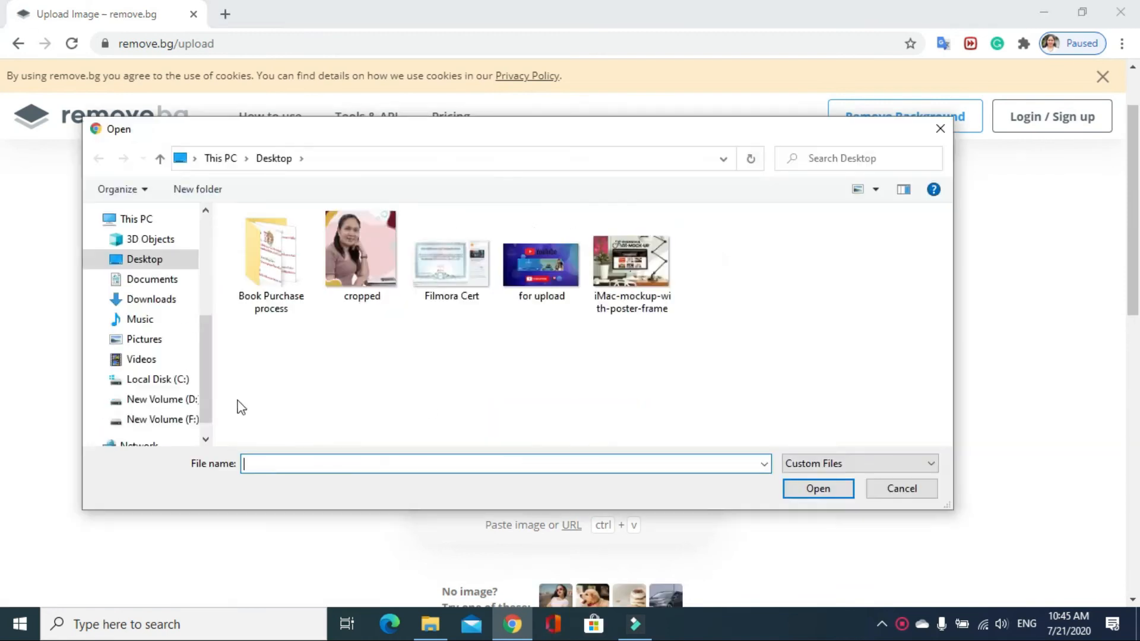
pyautogui.click(160, 419)
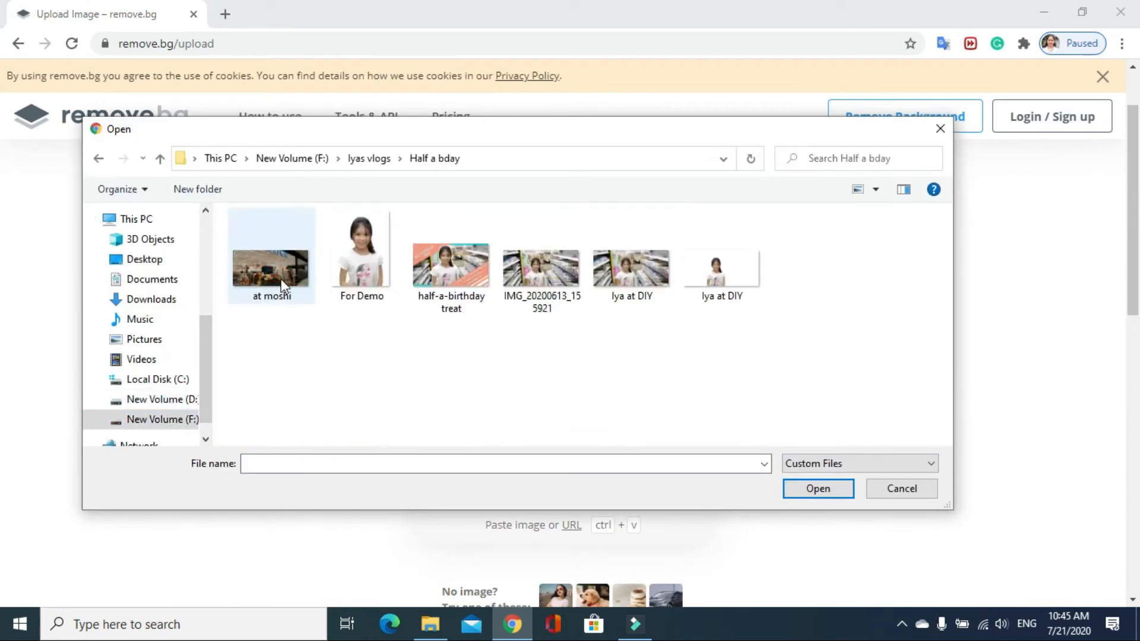
pyautogui.doubleClick(280, 299)
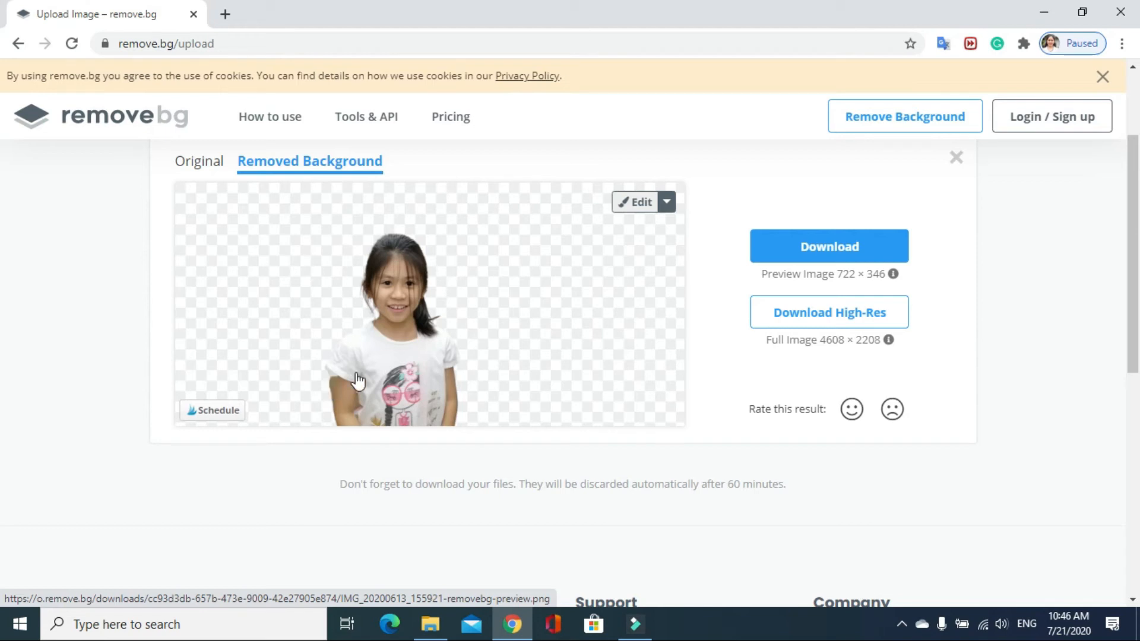
# Inspect the edges of the girl's cut-out and open the result for editing in Erase / Restore mode
pyautogui.scroll(-2, 516, 374)
pyautogui.scroll(2, 517, 374)
pyautogui.scroll(-2, 329, 409)
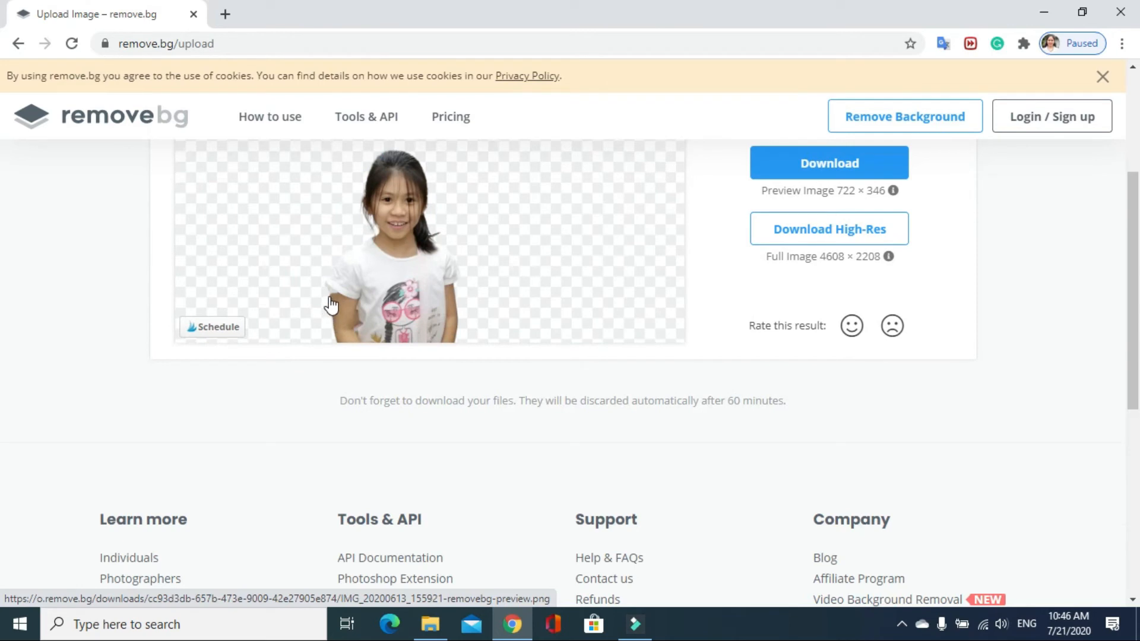
pyautogui.scroll(1, 569, 324)
pyautogui.click(634, 206)
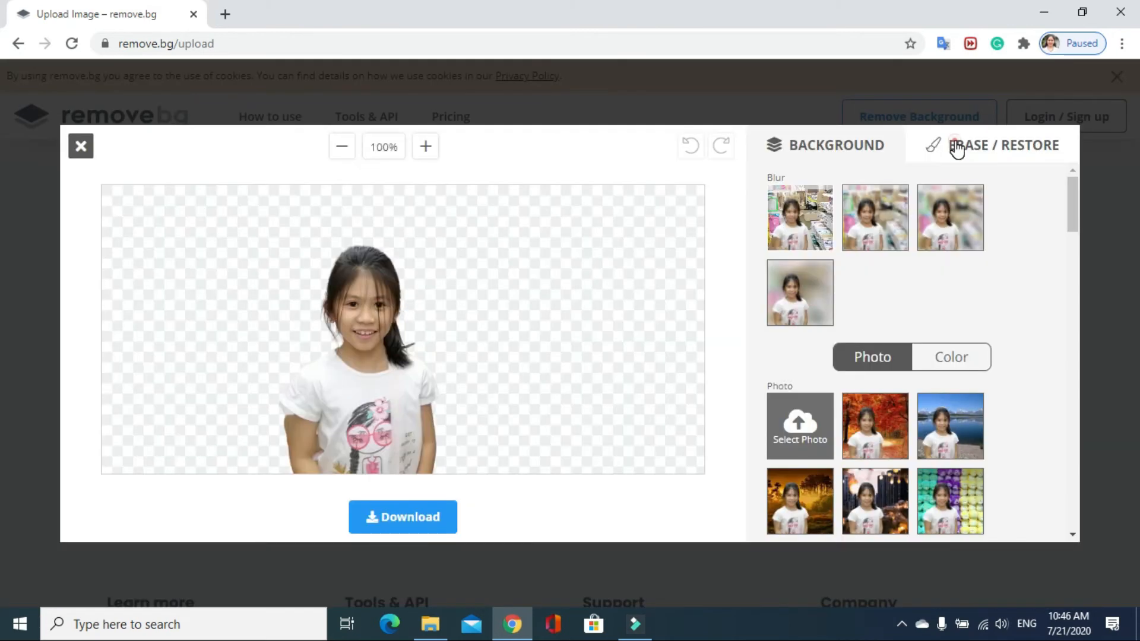
pyautogui.click(954, 148)
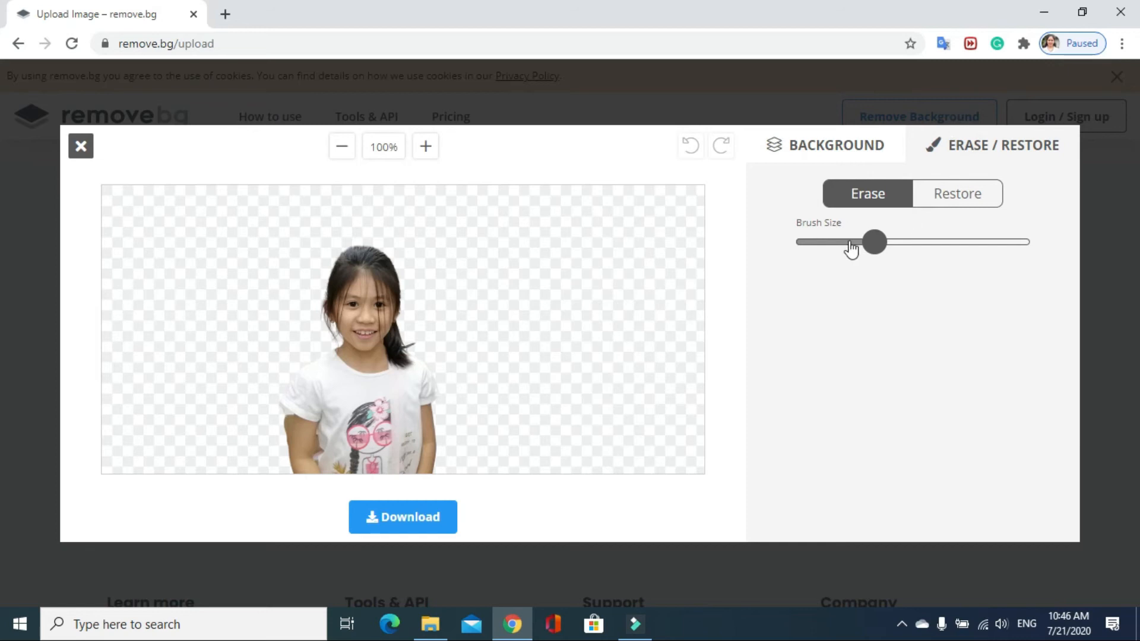
# Erase the leftover background beside the girl's arm near the elbow with a smaller brush
pyautogui.moveTo(875, 241); pyautogui.dragTo(832, 242)
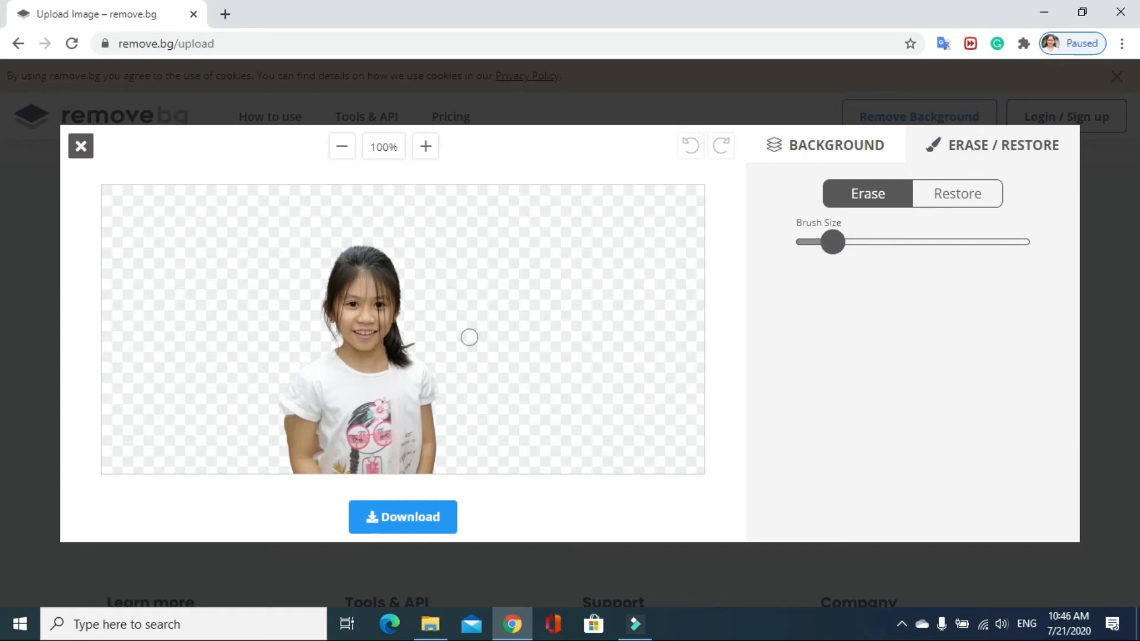
pyautogui.click(276, 441)
pyautogui.moveTo(280, 421); pyautogui.dragTo(280, 441)
pyautogui.click(279, 442)
# Undo the last erase stroke beside the arm and reduce the Erase brush to its smallest size
pyautogui.moveTo(836, 244); pyautogui.dragTo(819, 243)
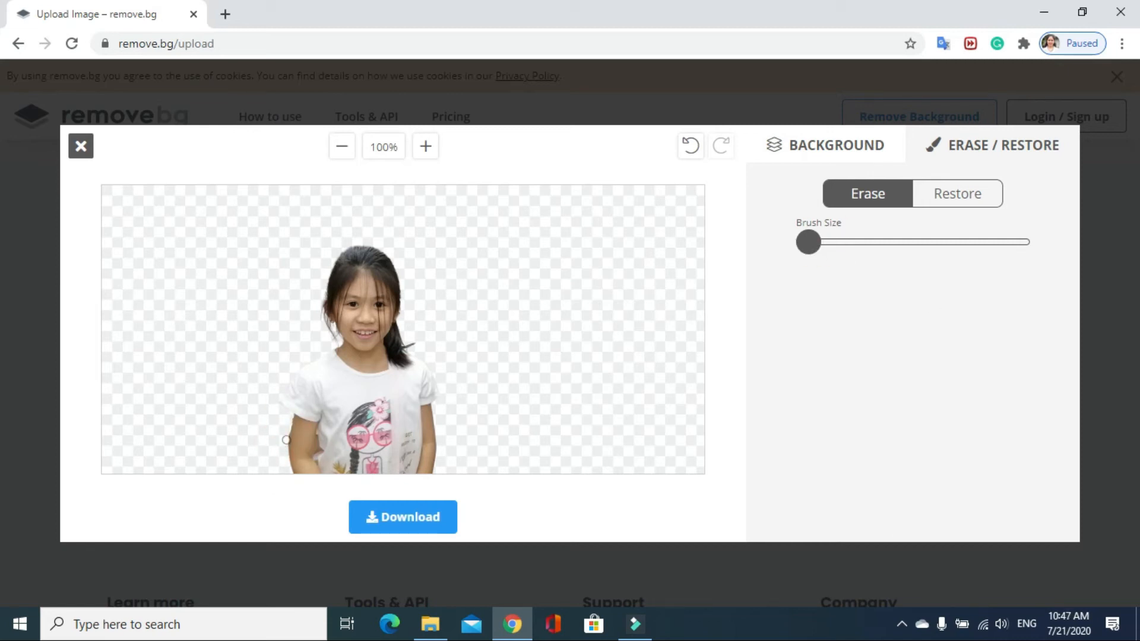
pyautogui.click(690, 149)
pyautogui.moveTo(806, 243); pyautogui.dragTo(795, 243)
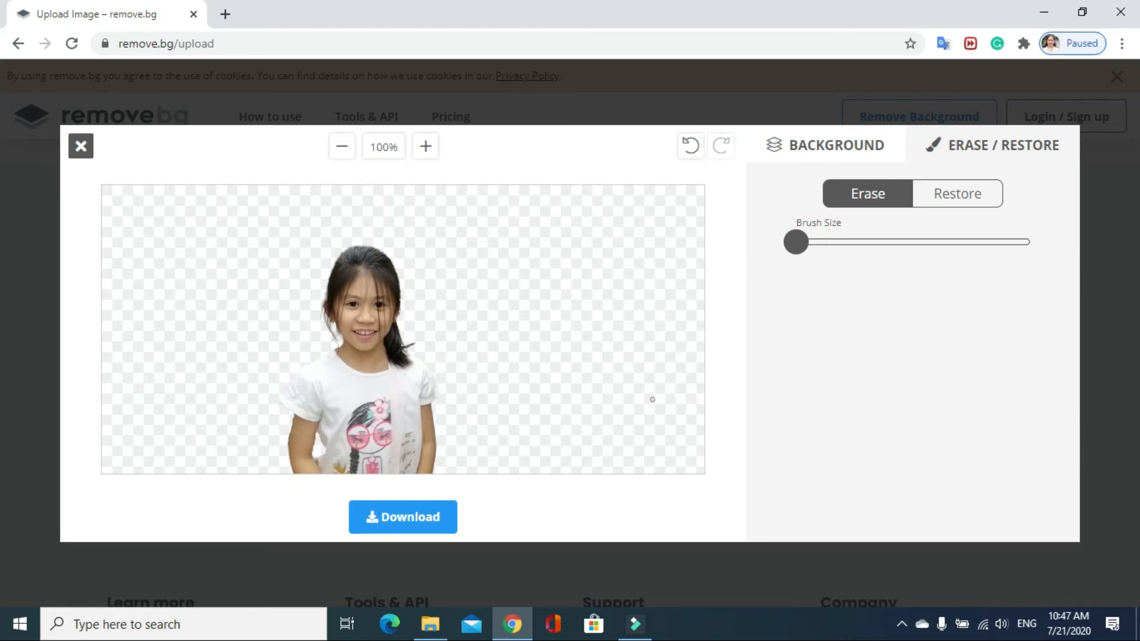
# Download the edited cut-out image, view the downloaded file, and close the viewer
pyautogui.click(396, 525)
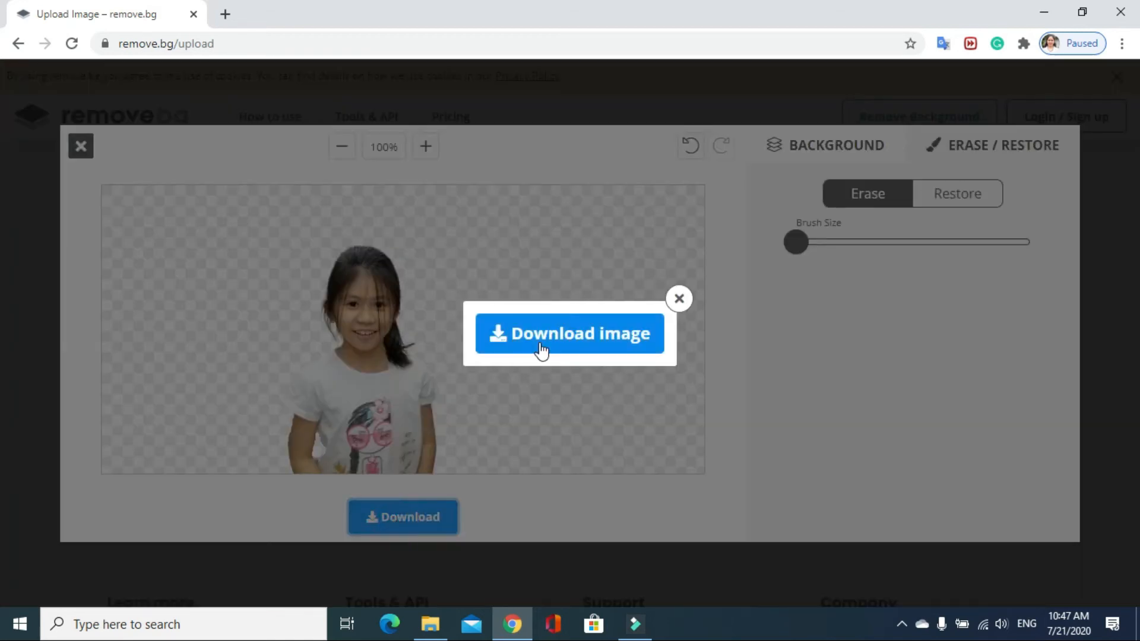
pyautogui.click(540, 346)
pyautogui.click(105, 589)
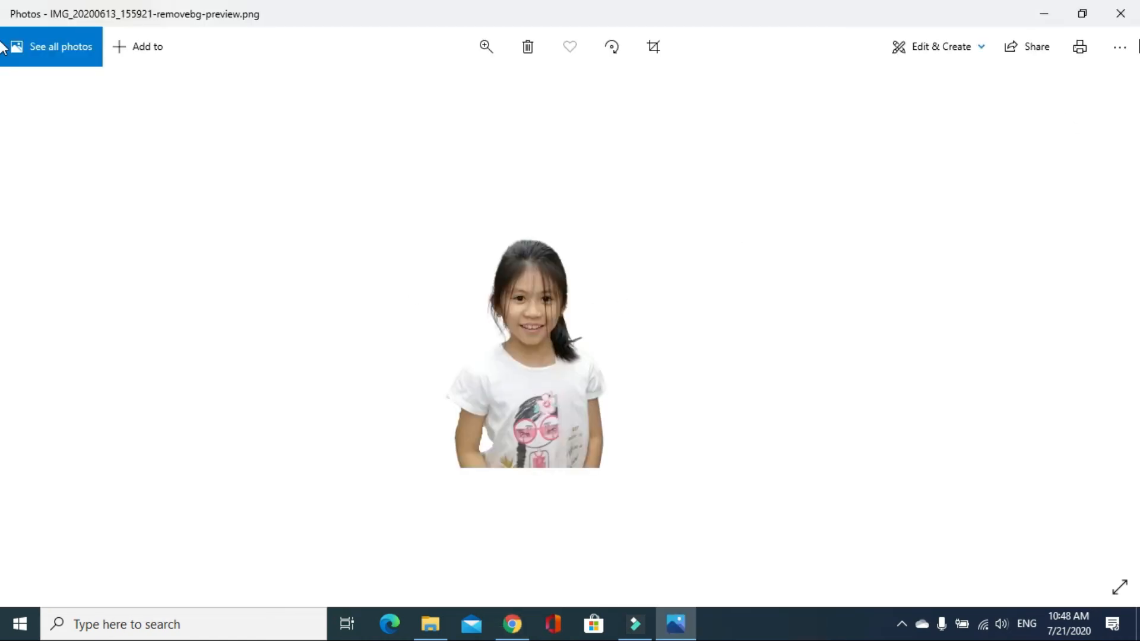
pyautogui.click(1124, 16)
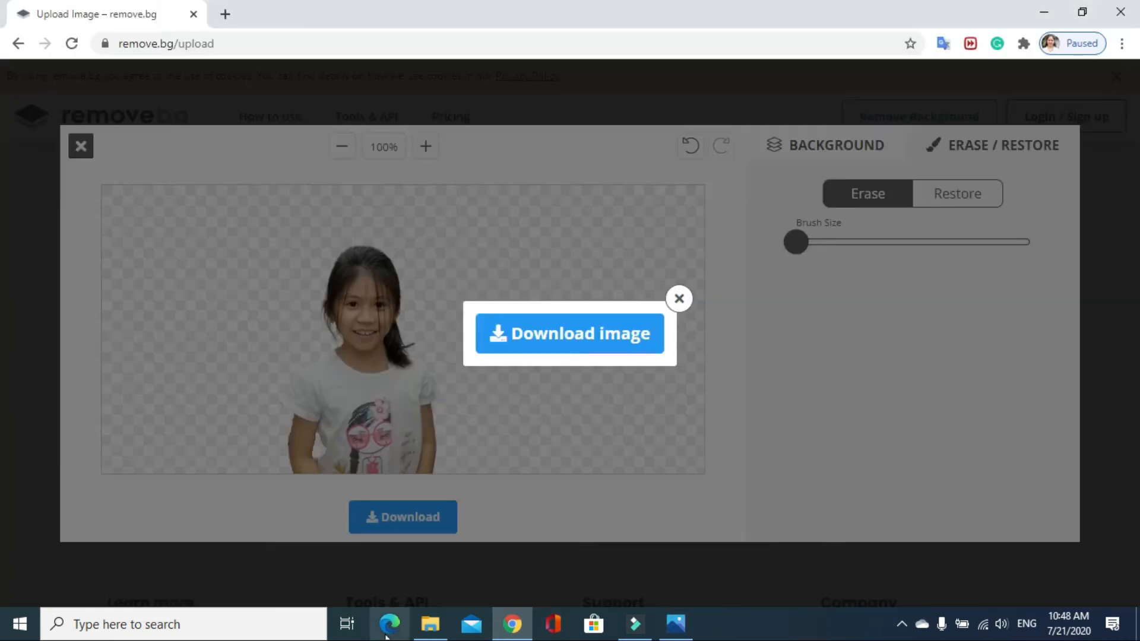
# Open IMG_20200613_155921-removebg-preview from the Downloads folder in File Explorer and check its size and quality with the zoom
pyautogui.click(442, 636)
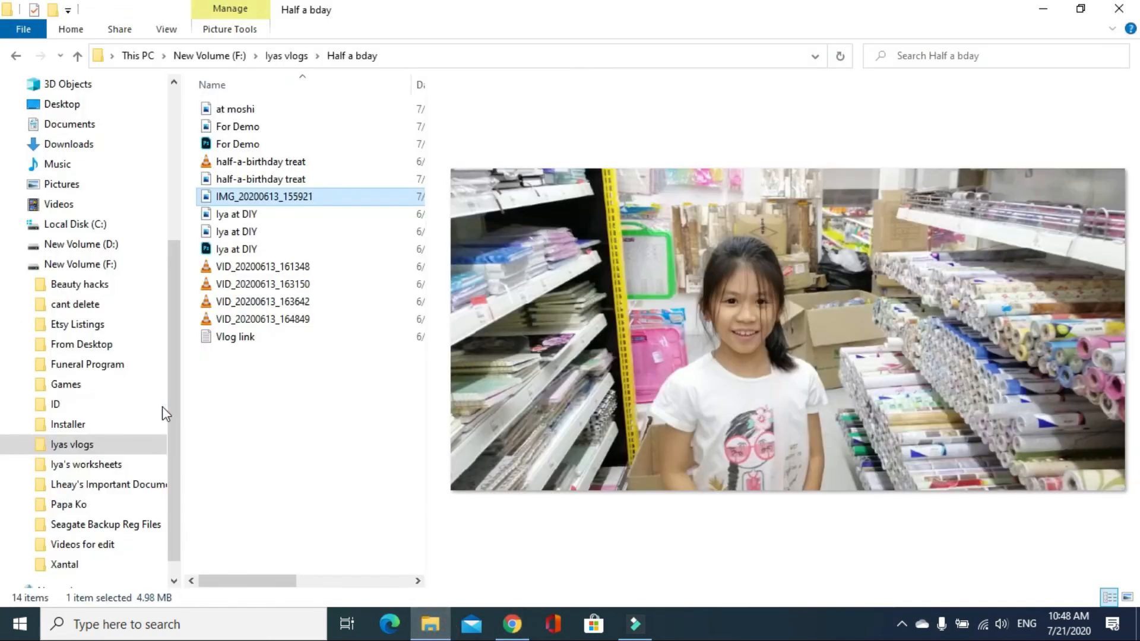
pyautogui.click(69, 144)
pyautogui.doubleClick(248, 176)
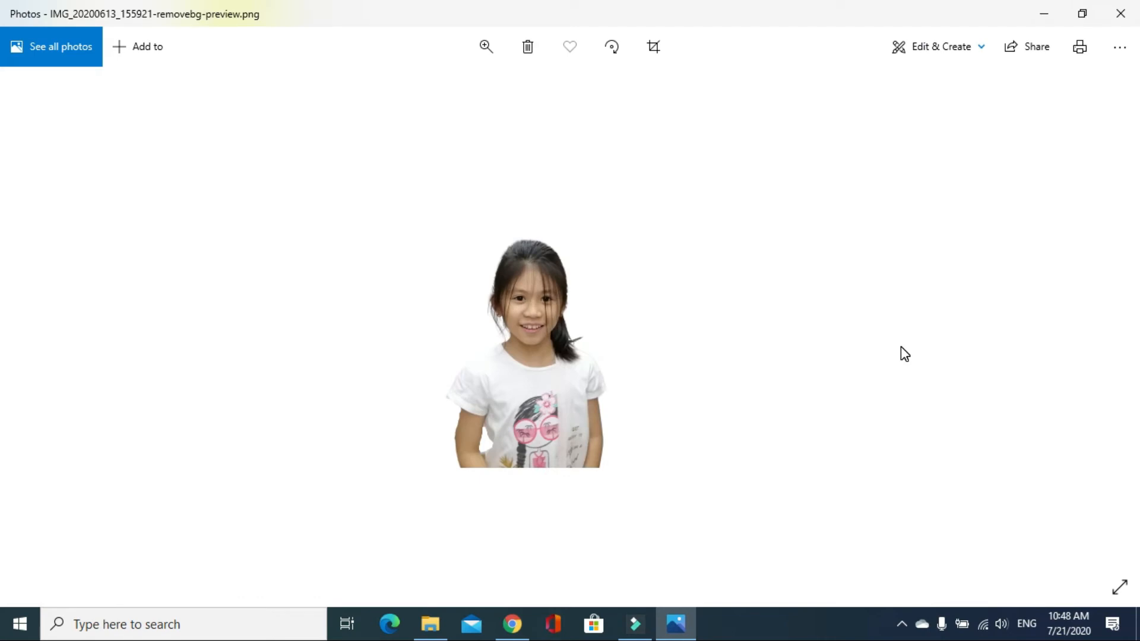
pyautogui.click(486, 56)
pyautogui.moveTo(407, 95)
pyautogui.mouseDown()
pyautogui.moveTo(509, 92)
pyautogui.moveTo(442, 104)
pyautogui.moveTo(459, 104)
pyautogui.moveTo(404, 95)
pyautogui.mouseUp()
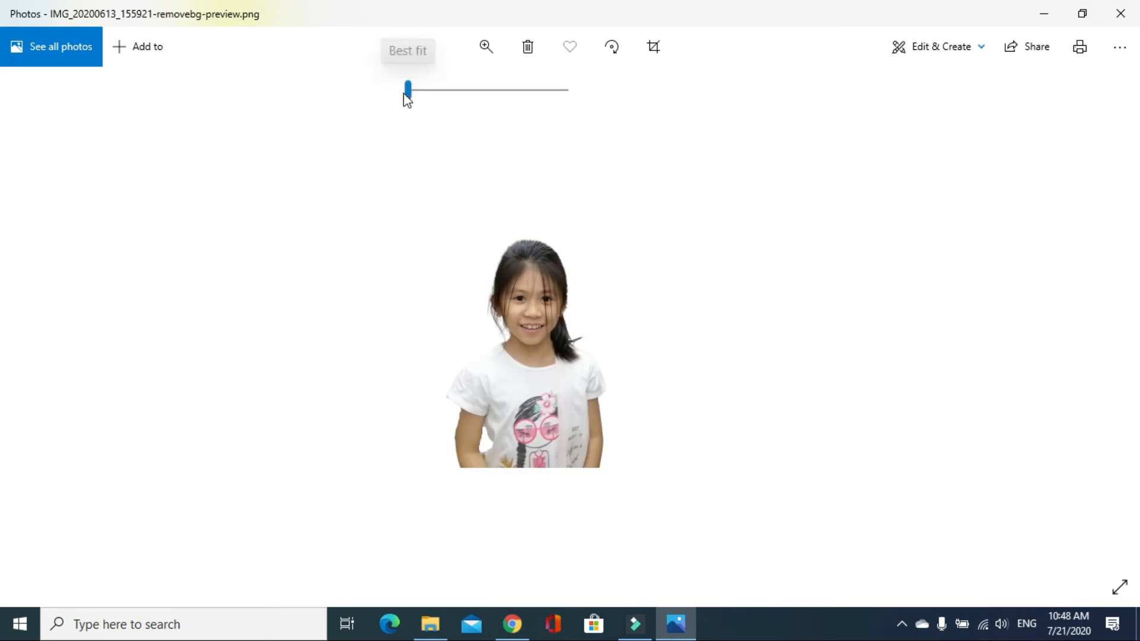
pyautogui.moveTo(1117, 311)
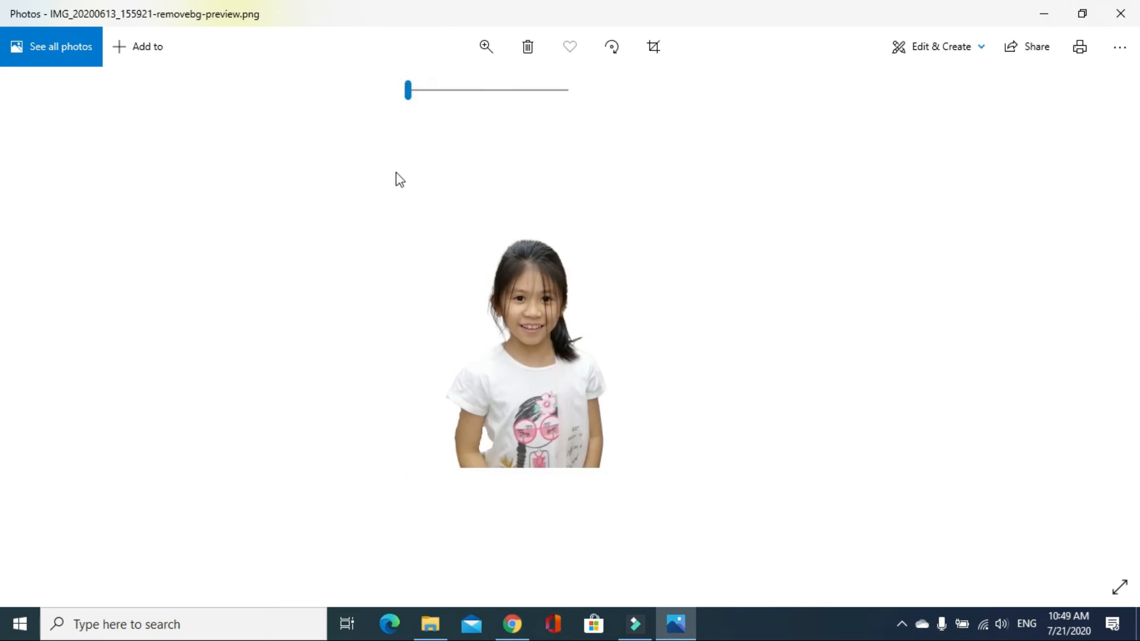